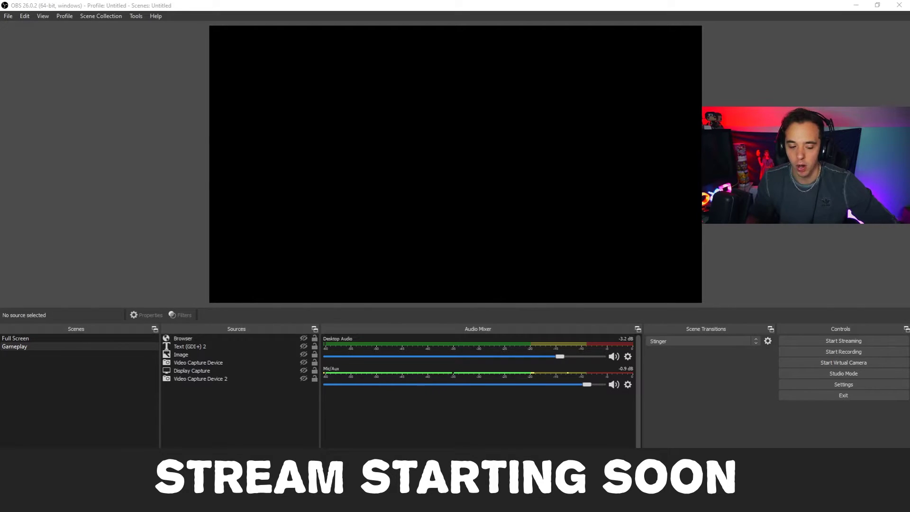
Create a new scene named 'Stream Starting Soon'.
{"action": "left_click", "coordinate": [7, 475]}
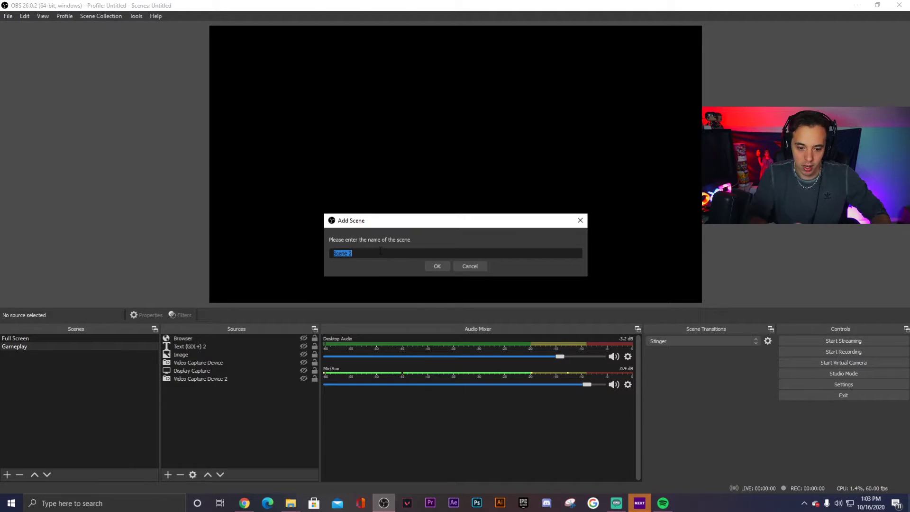
{"action": "type", "text": "Stream S"}
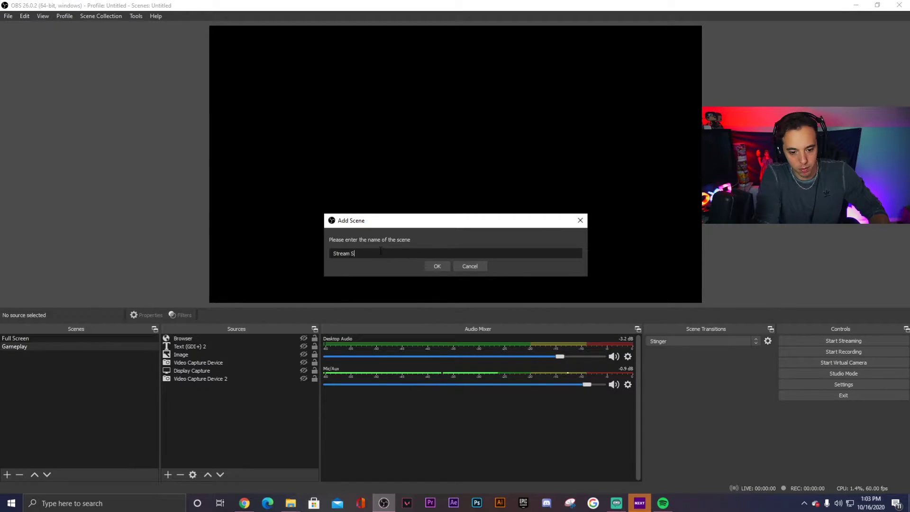
{"action": "type", "text": "tarting Soon"}
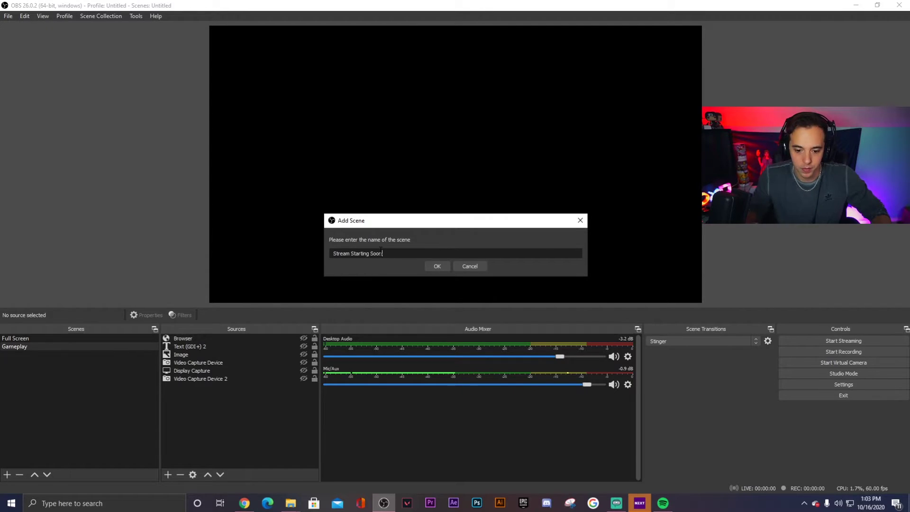
{"action": "left_click", "coordinate": [434, 266]}
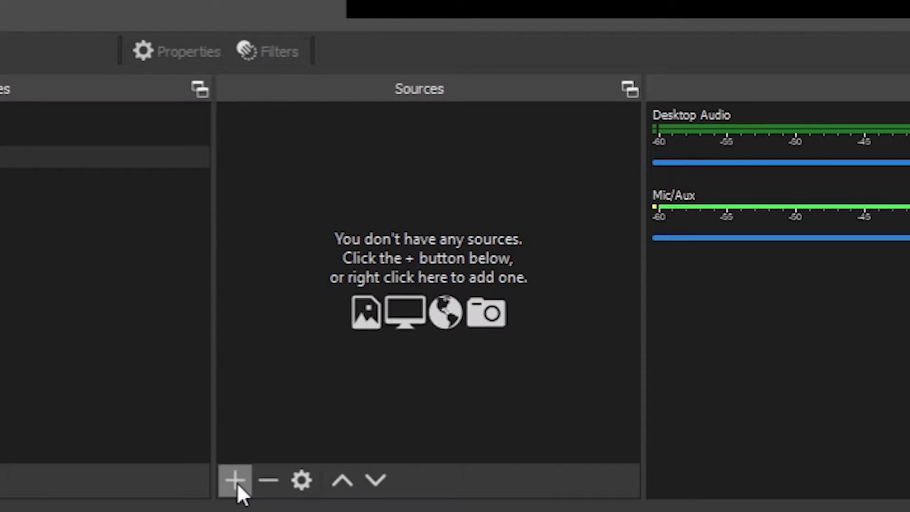
Add a media source named 'SSS' to the Stream Starting Soon scene.
{"action": "left_click", "coordinate": [242, 485]}
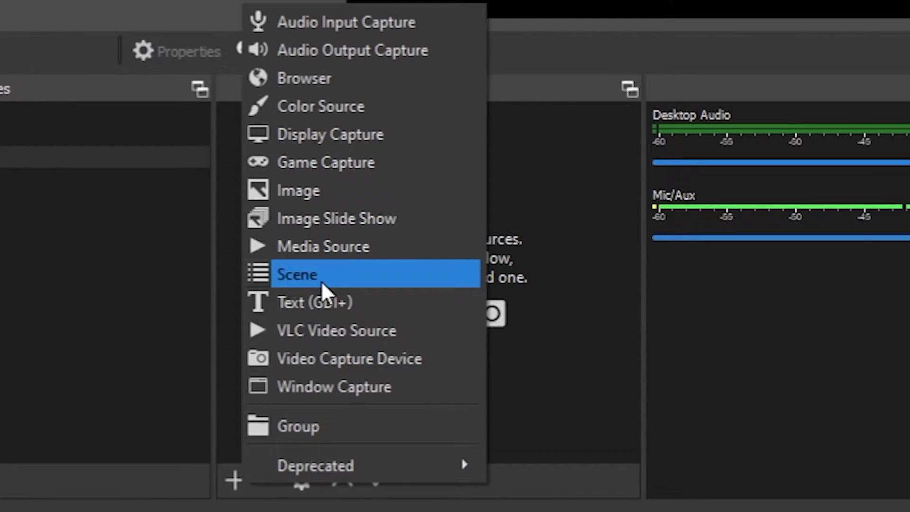
{"action": "left_click", "coordinate": [333, 256]}
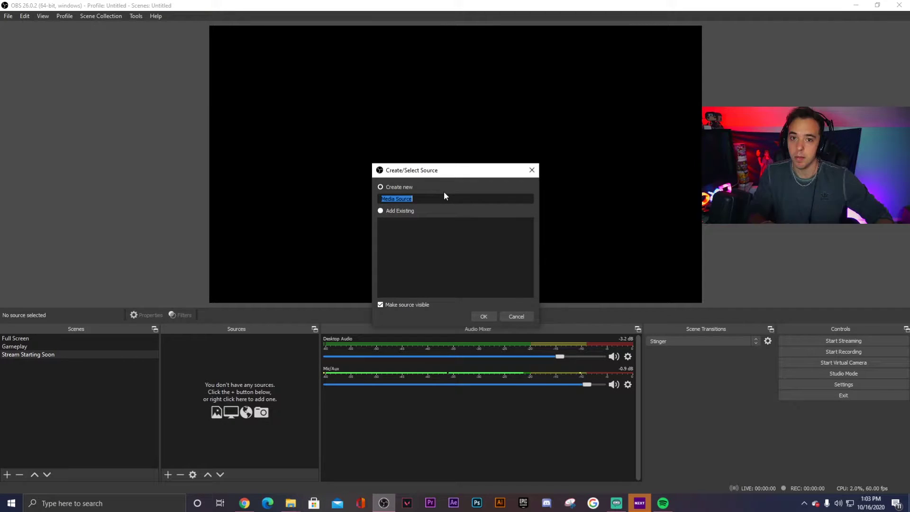
{"action": "type", "text": "sss"}
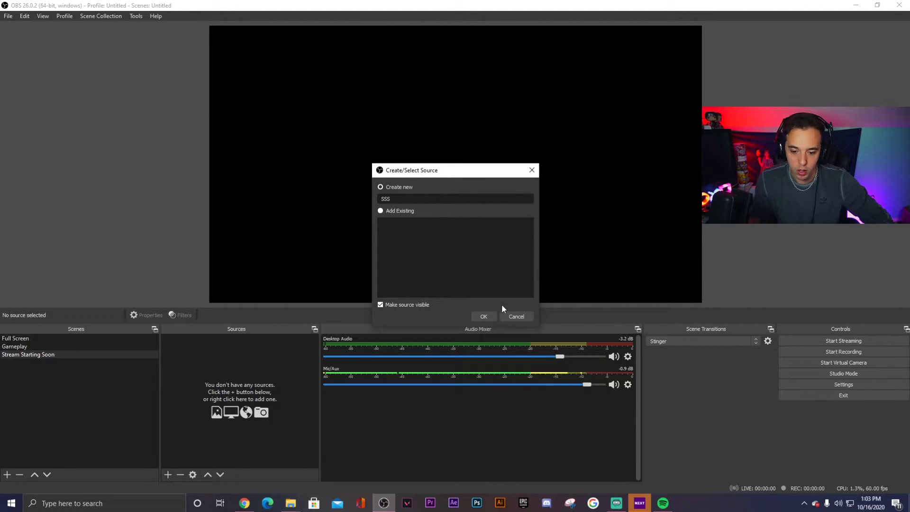
{"action": "left_click", "coordinate": [516, 316]}
{"action": "left_click", "coordinate": [303, 469]}
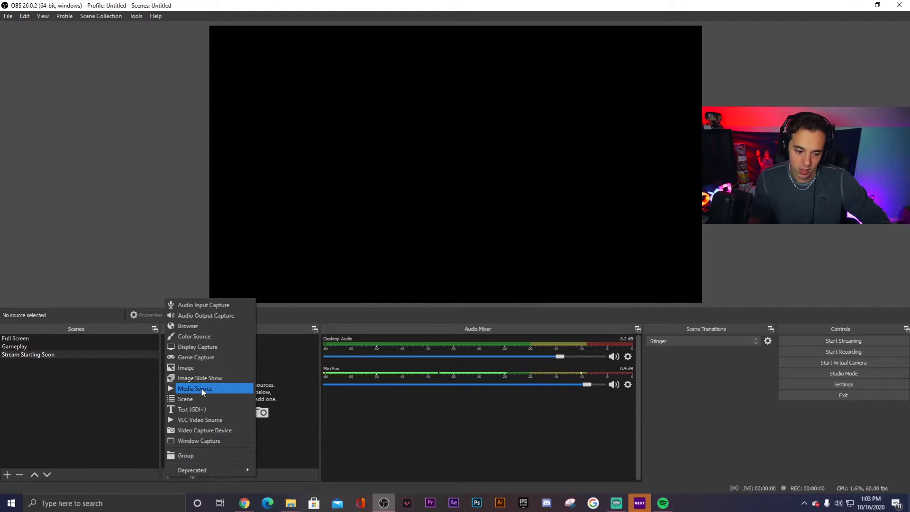
{"action": "left_click", "coordinate": [361, 288]}
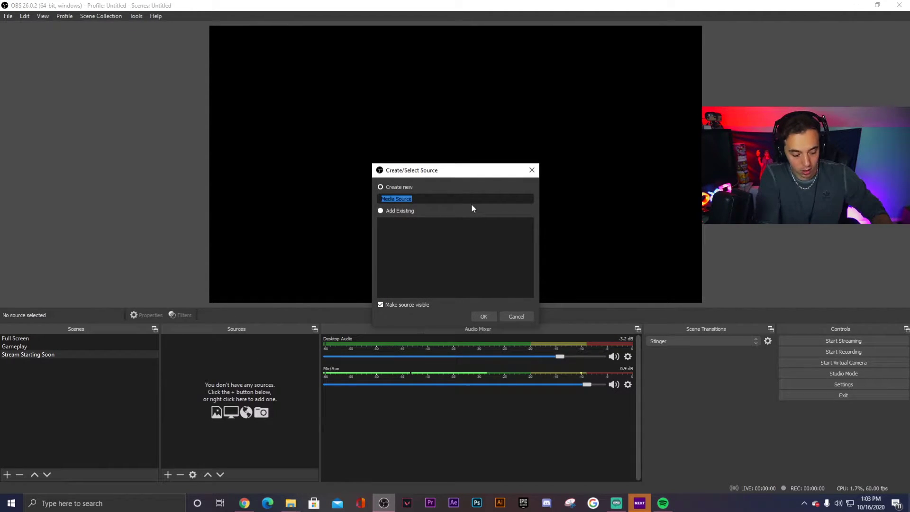
{"action": "type", "text": "SSS"}
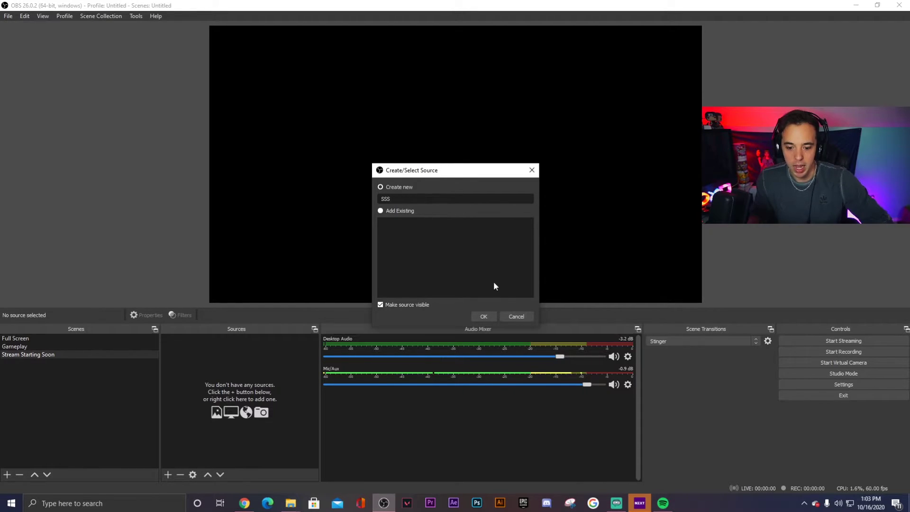
{"action": "left_click", "coordinate": [484, 316]}
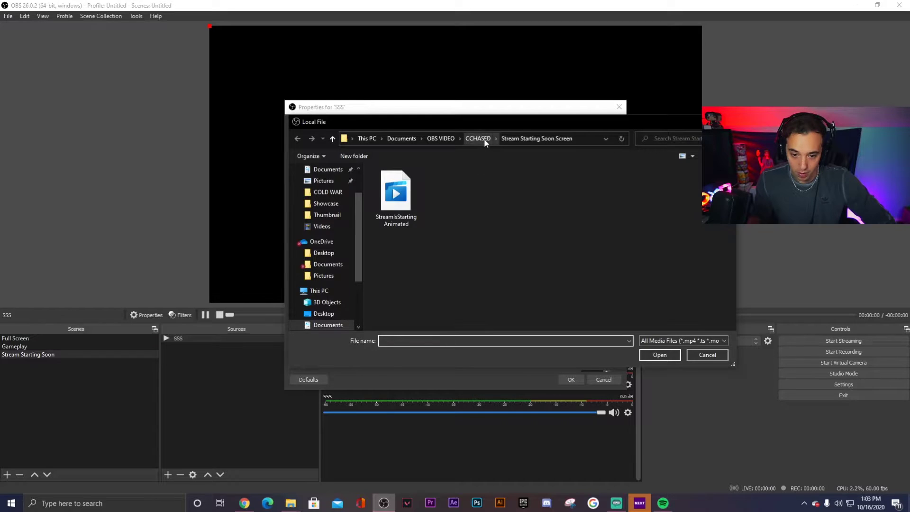
Load StreamIsStartingAnimated.mov from CCHASED > Stream Starting Soon Screen into SSS, looping.
{"action": "left_click", "coordinate": [478, 138]}
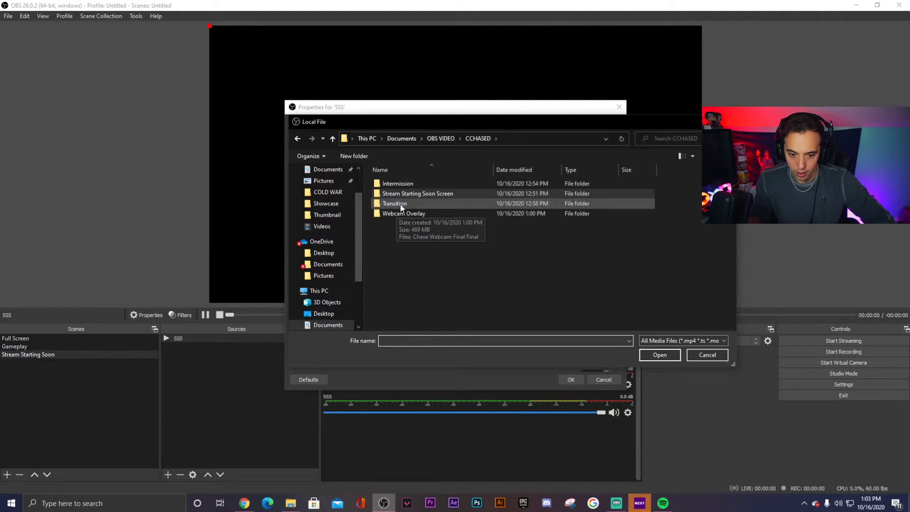
{"action": "left_click", "coordinate": [414, 197]}
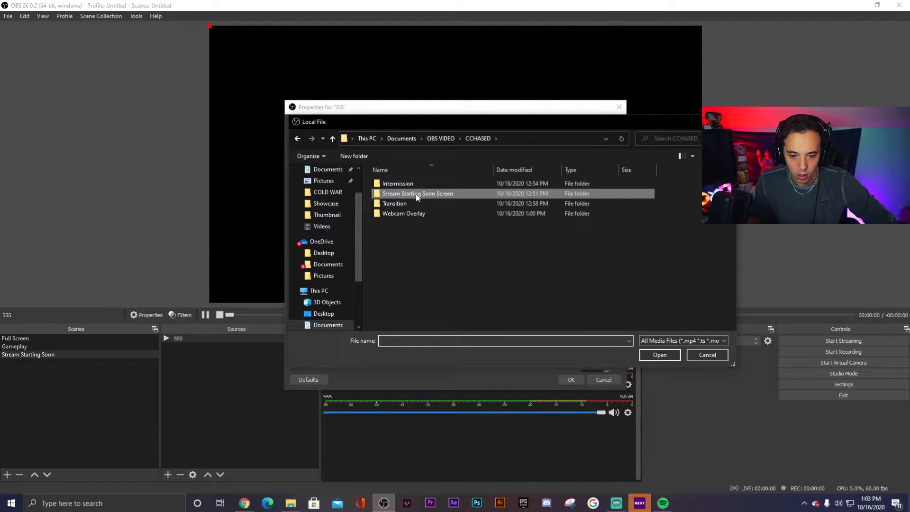
{"action": "double_click", "coordinate": [417, 197]}
{"action": "left_click", "coordinate": [414, 209]}
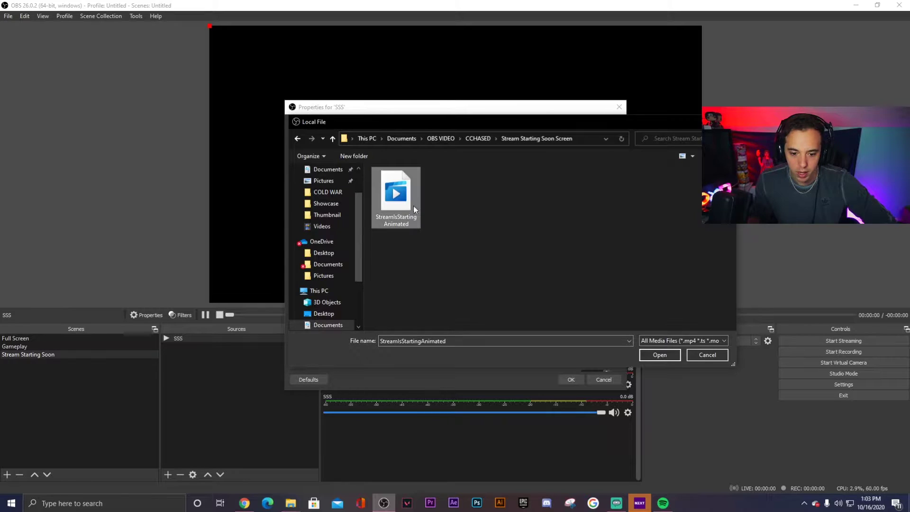
{"action": "left_click", "coordinate": [660, 356]}
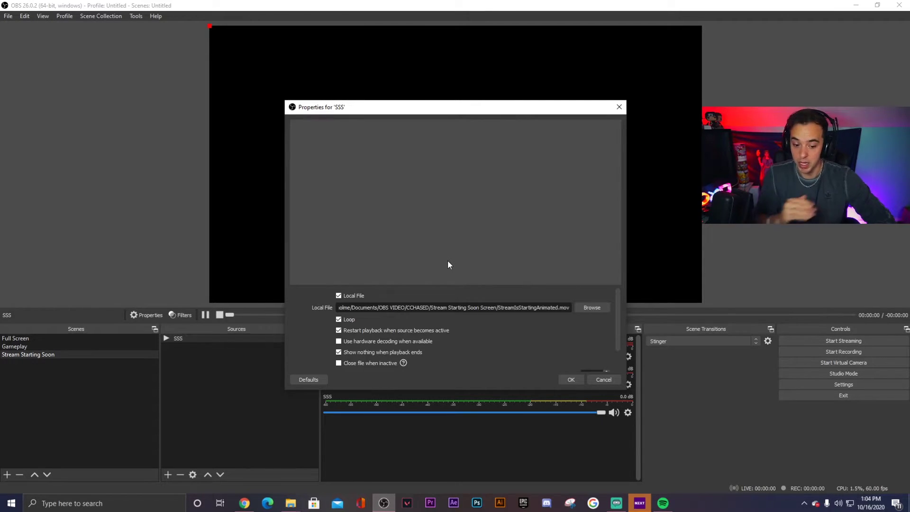
{"action": "scroll", "coordinate": [425, 314], "scroll_direction": "down", "scroll_amount": 2}
{"action": "scroll", "coordinate": [426, 326], "scroll_direction": "up", "scroll_amount": 2}
{"action": "scroll", "coordinate": [430, 324], "scroll_direction": "down", "scroll_amount": 2}
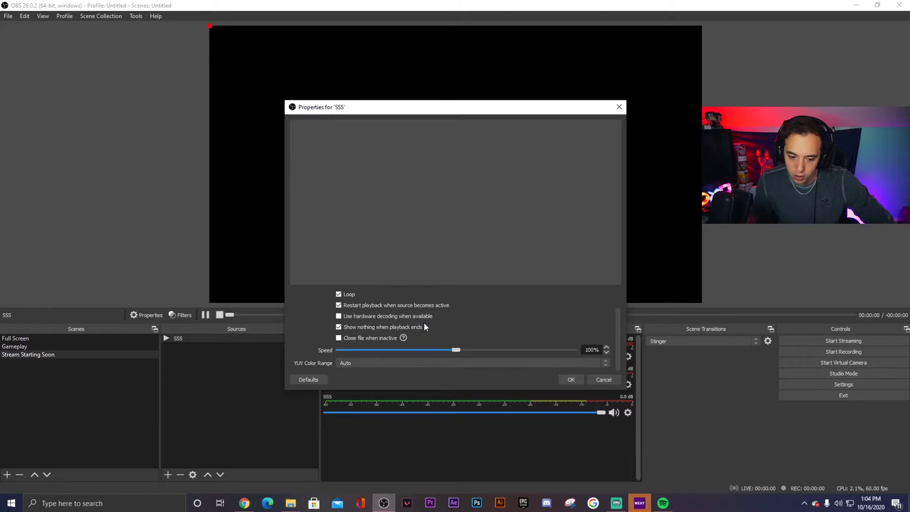
{"action": "left_click", "coordinate": [574, 380]}
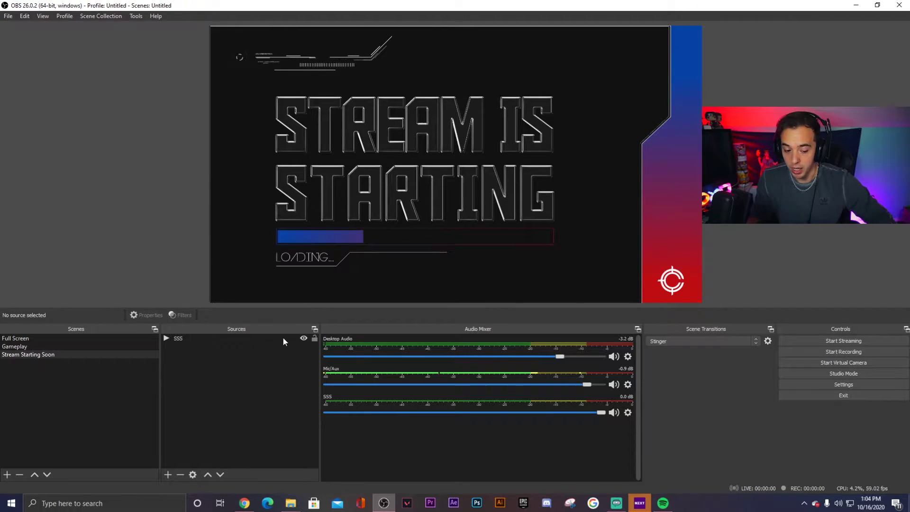
Add the existing Video Capture Device 2 source to the scene.
{"action": "left_click", "coordinate": [168, 476]}
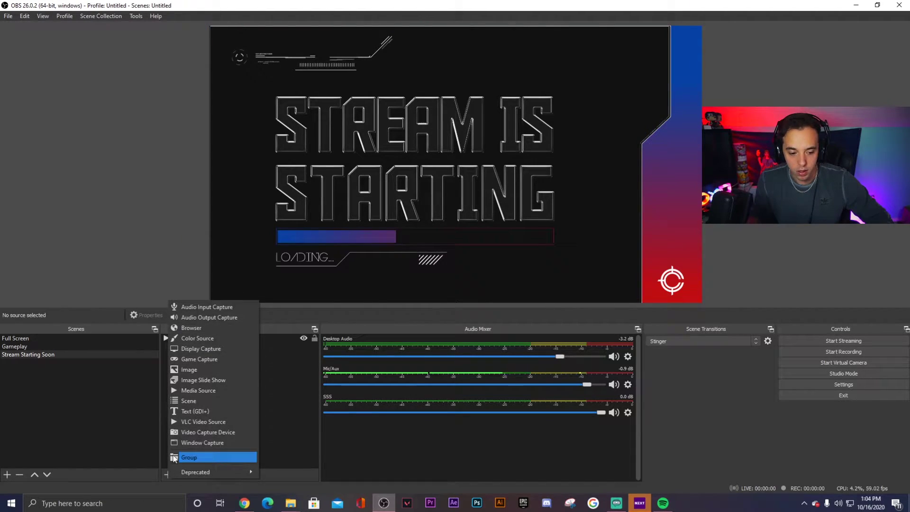
{"action": "left_click", "coordinate": [213, 432]}
{"action": "left_click", "coordinate": [382, 211]}
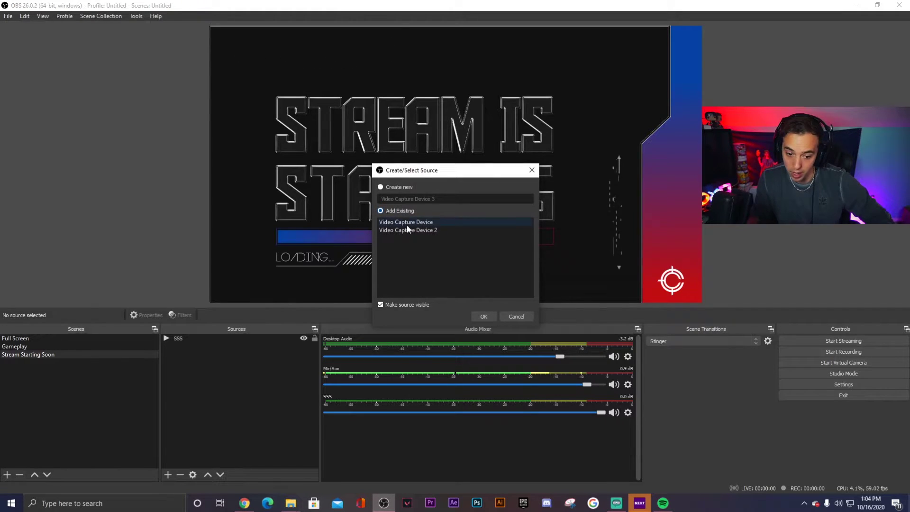
{"action": "left_click", "coordinate": [426, 231]}
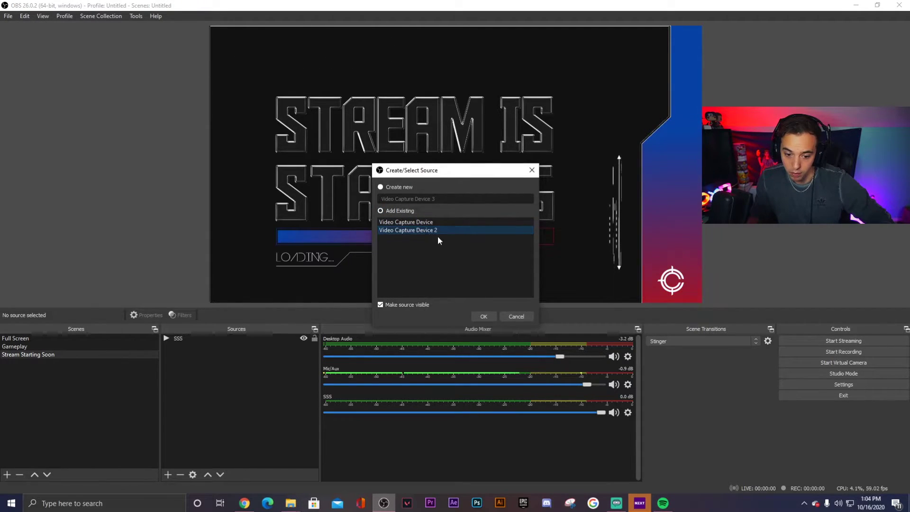
{"action": "left_click", "coordinate": [483, 316]}
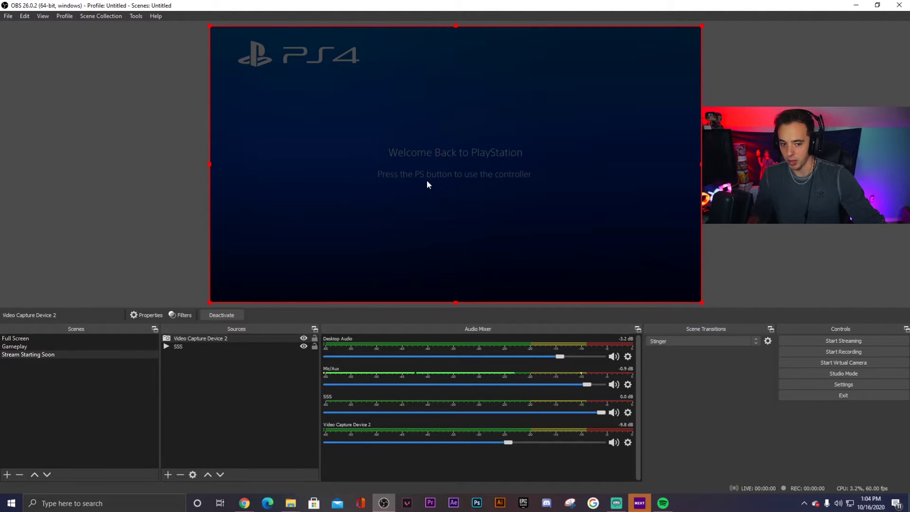
Move Video Capture Device 2 beneath SSS and leave its audio unmuted.
{"action": "left_click", "coordinate": [207, 340]}
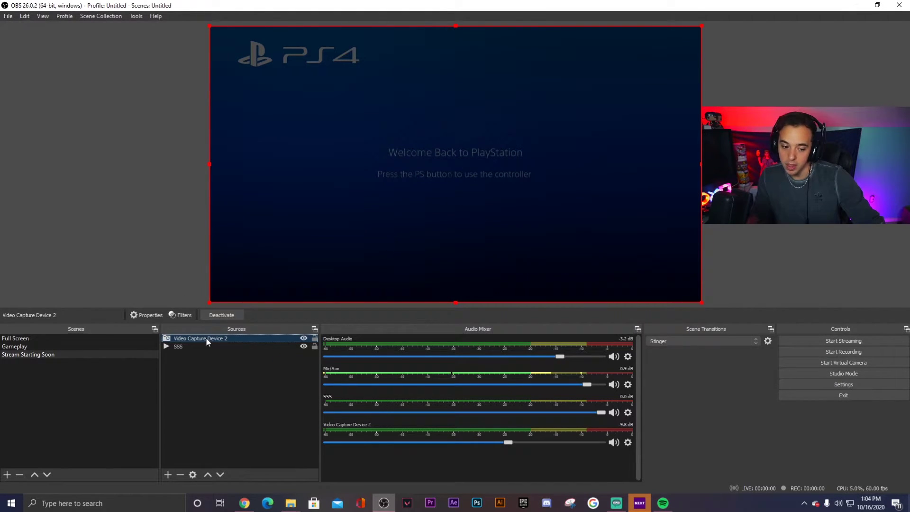
{"action": "left_click_drag", "start_coordinate": [207, 340], "coordinate": [203, 350]}
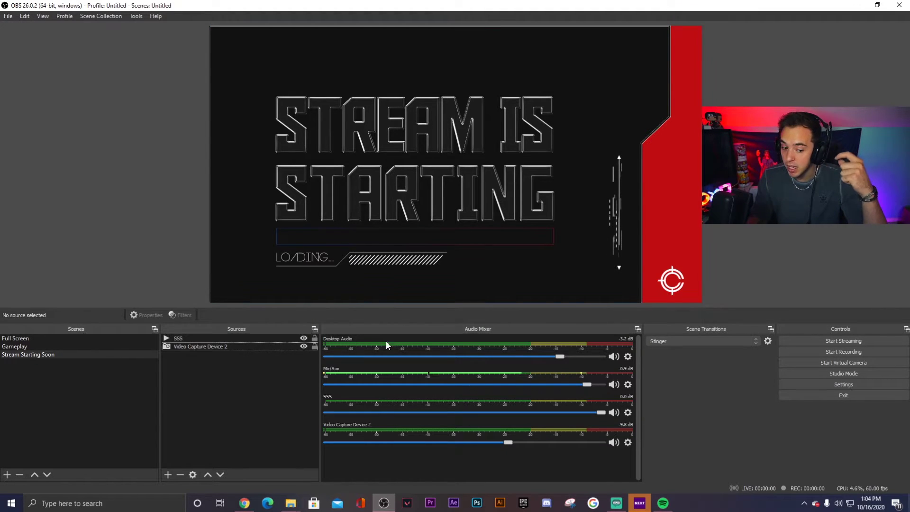
{"action": "left_click", "coordinate": [613, 443]}
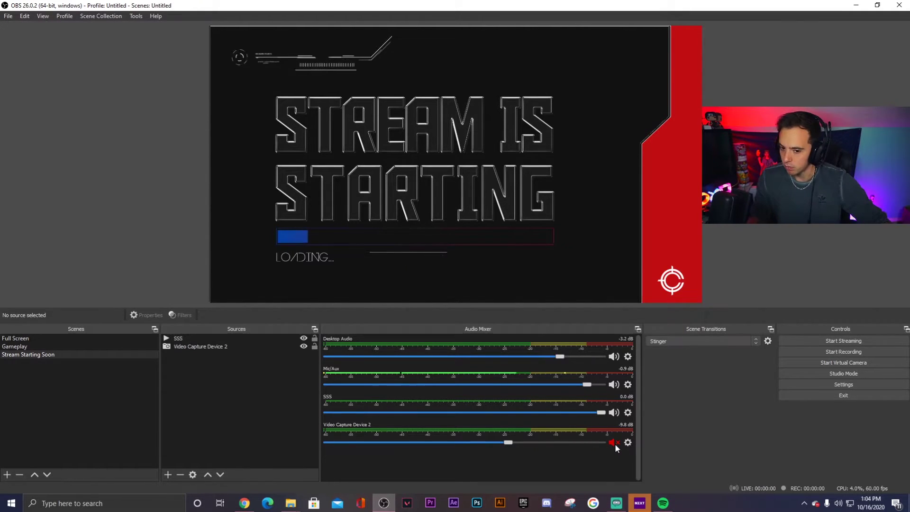
{"action": "left_click", "coordinate": [616, 444]}
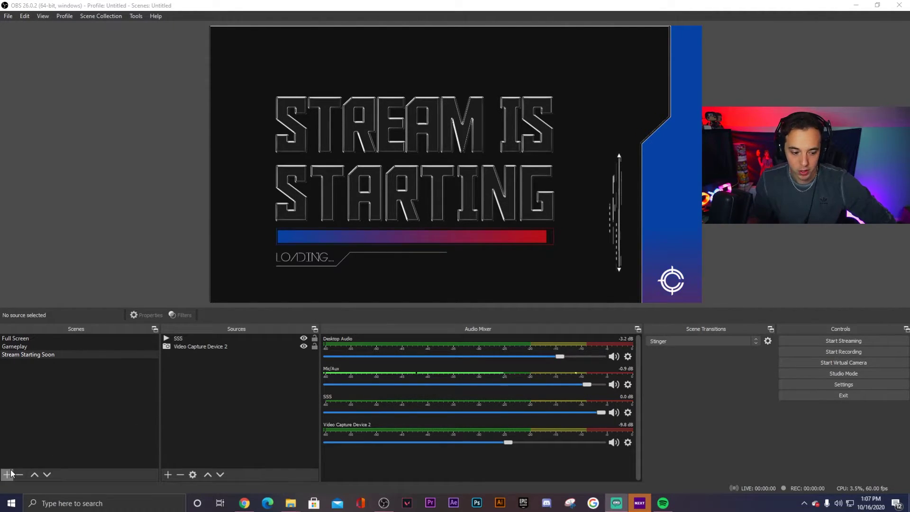
Create a new scene named 'Intermission'.
{"action": "left_click", "coordinate": [7, 474]}
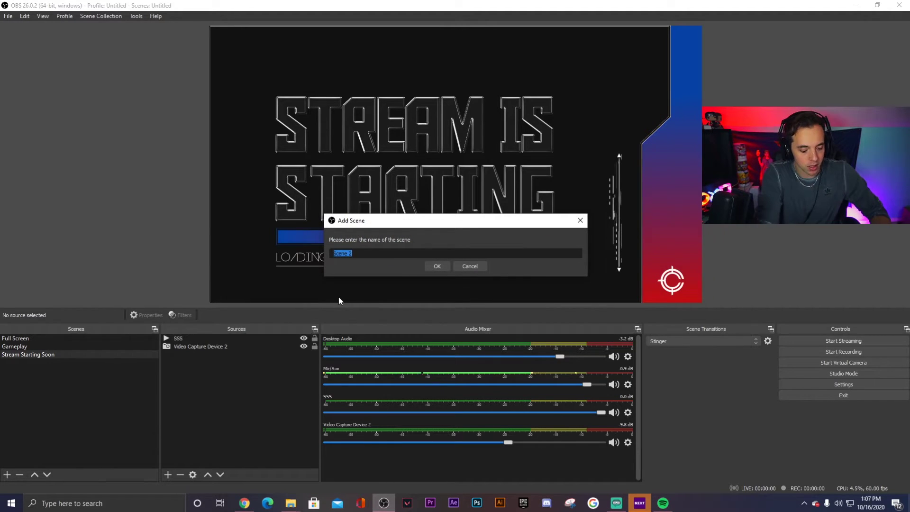
{"action": "type", "text": "Interms"}
{"action": "key", "text": "BackSpace"}
{"action": "type", "text": "ission"}
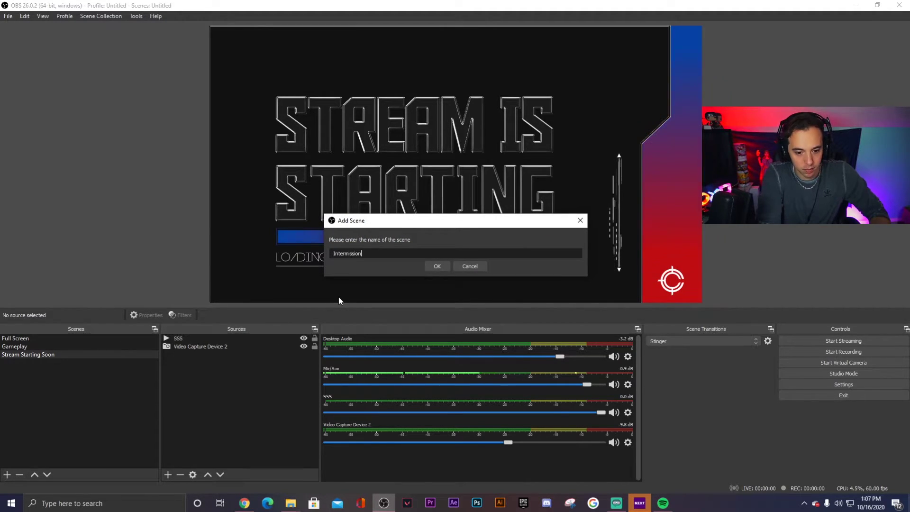
{"action": "left_click", "coordinate": [435, 266]}
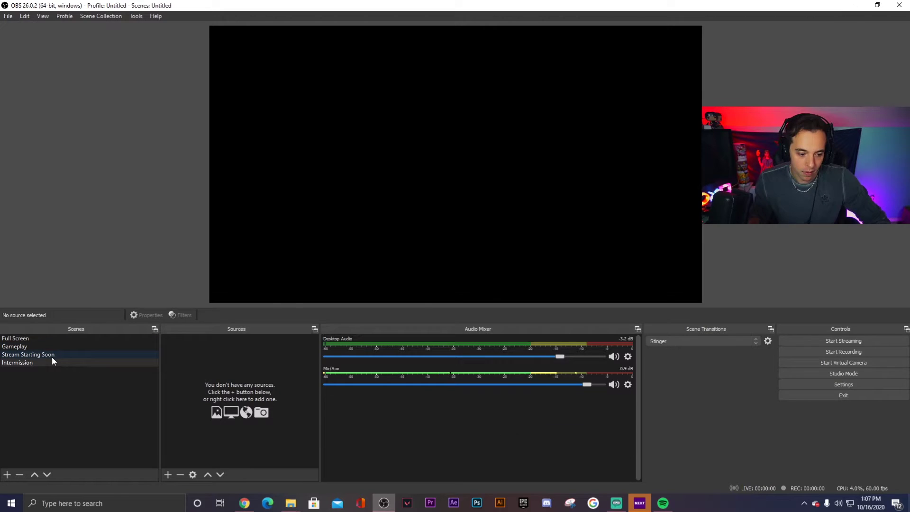
Add a media source, renaming it 'Intermission Layer' since 'Intermission' is taken.
{"action": "left_click", "coordinate": [167, 475]}
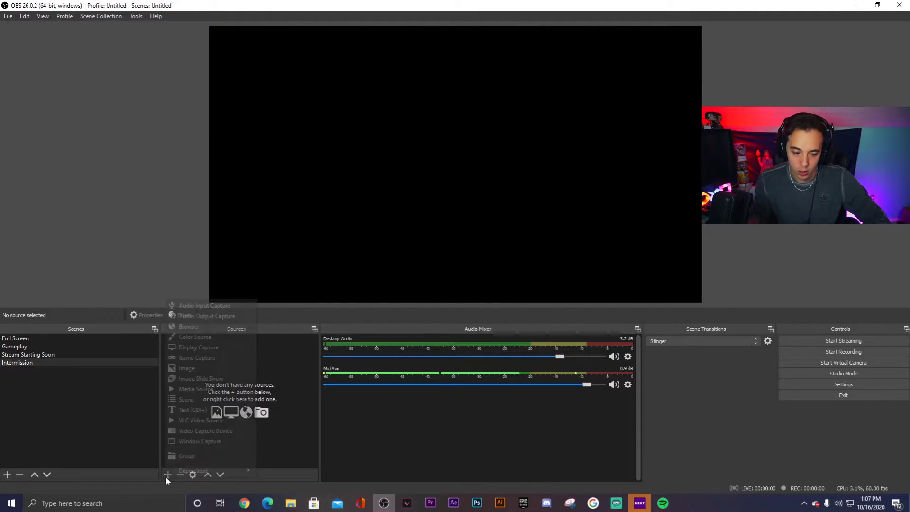
{"action": "left_click", "coordinate": [201, 393]}
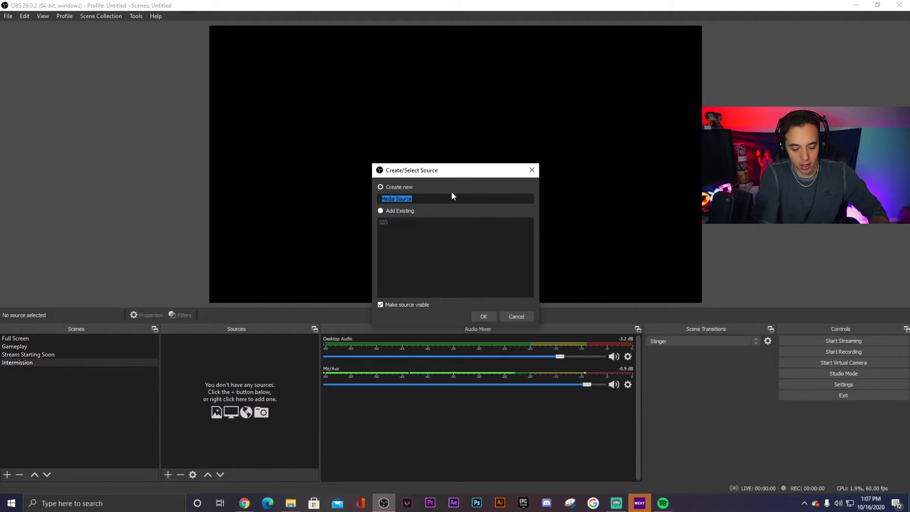
{"action": "type", "text": "Int"}
{"action": "key", "text": "BackSpace"}
{"action": "key", "text": "BackSpace"}
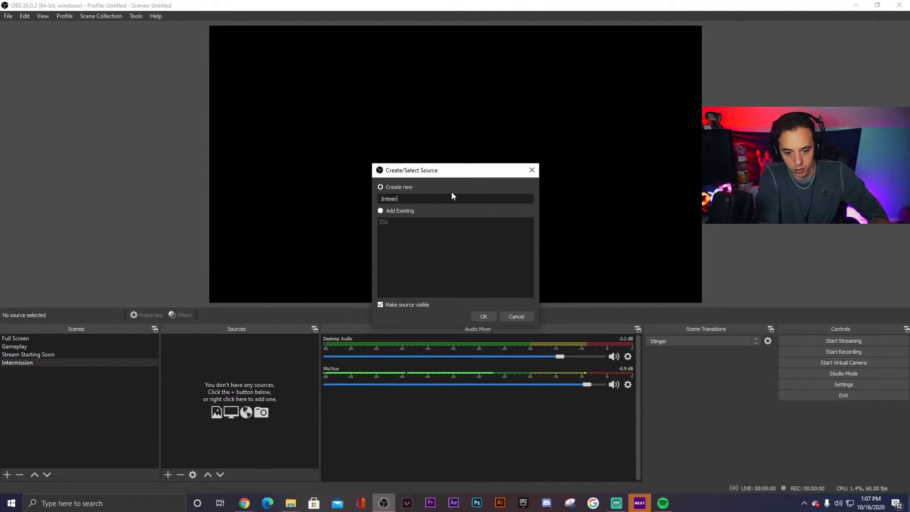
{"action": "type", "text": "ntermission"}
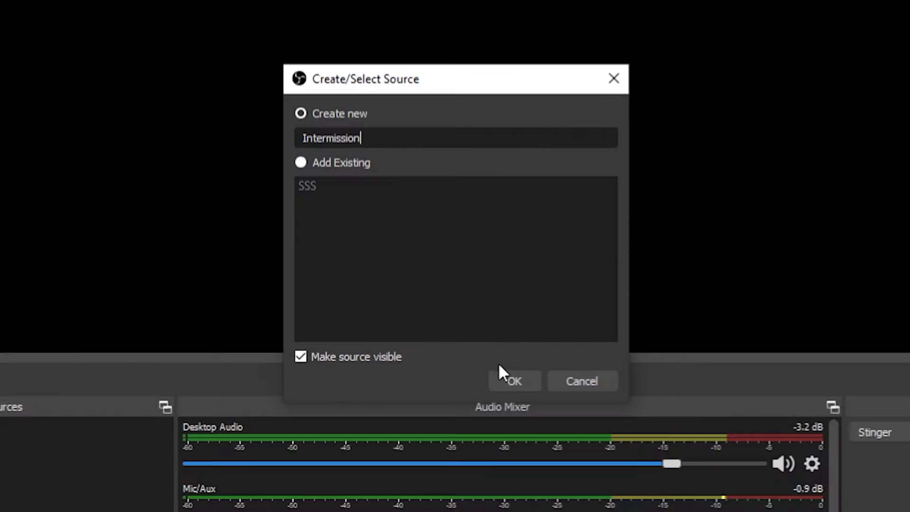
{"action": "left_click", "coordinate": [483, 315]}
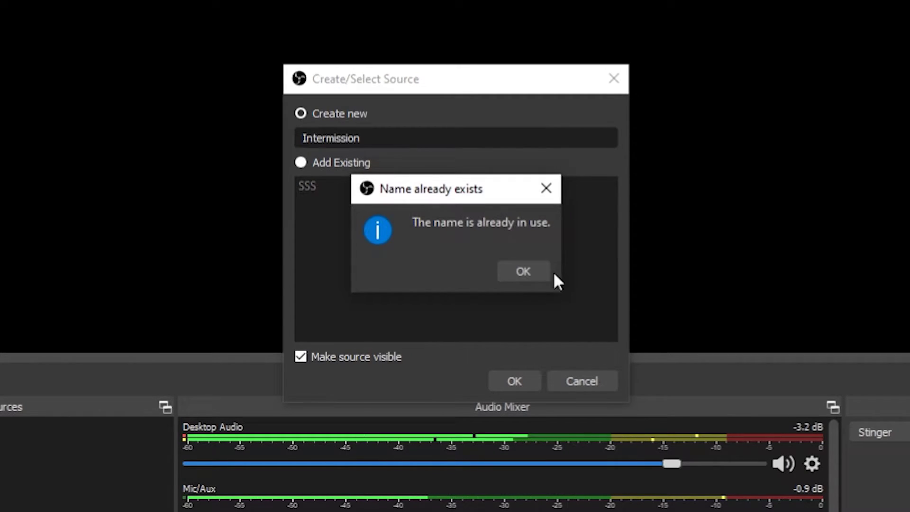
{"action": "left_click", "coordinate": [523, 272]}
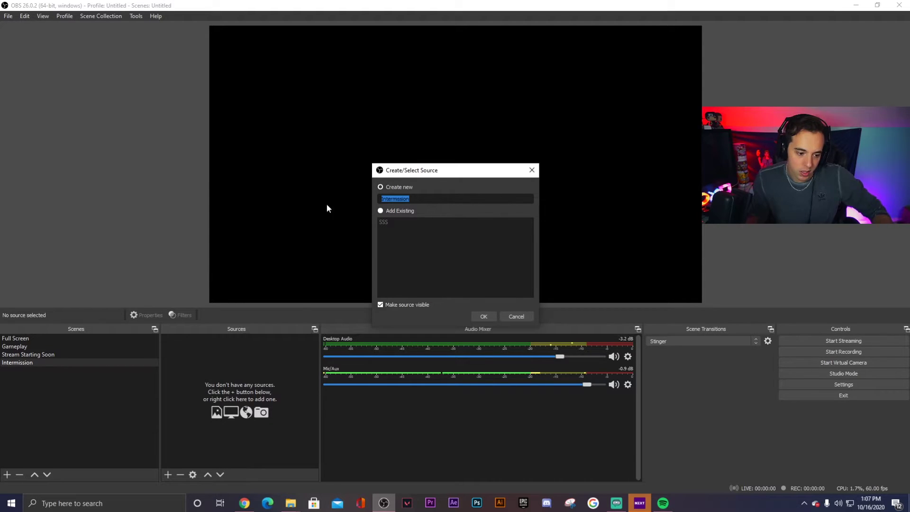
{"action": "type", "text": "Interm"}
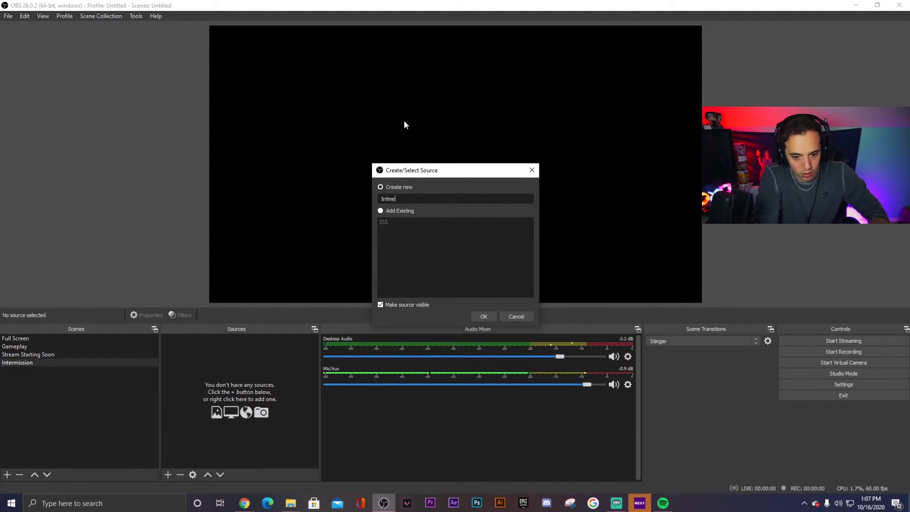
{"action": "type", "text": "ission Layer"}
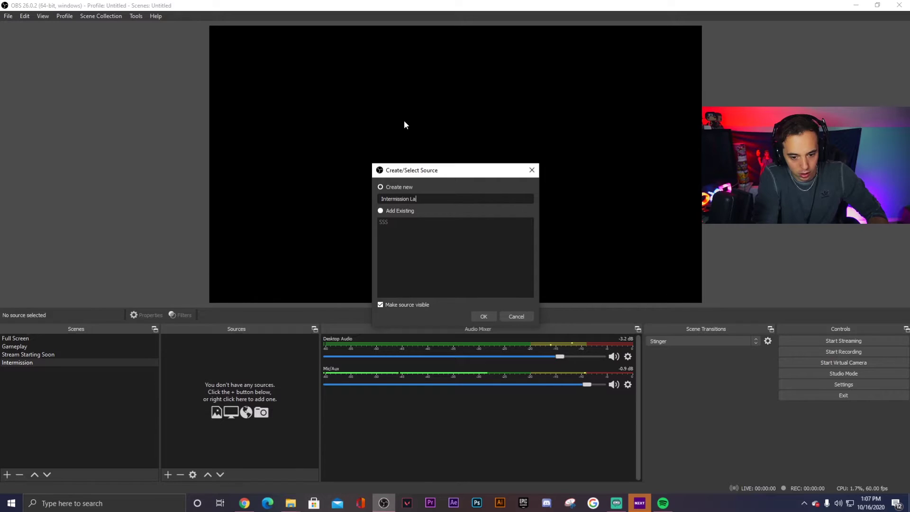
Make Intermission Layer loop Intermission Final.mov from CCHASED > Intermission.
{"action": "left_click", "coordinate": [484, 317]}
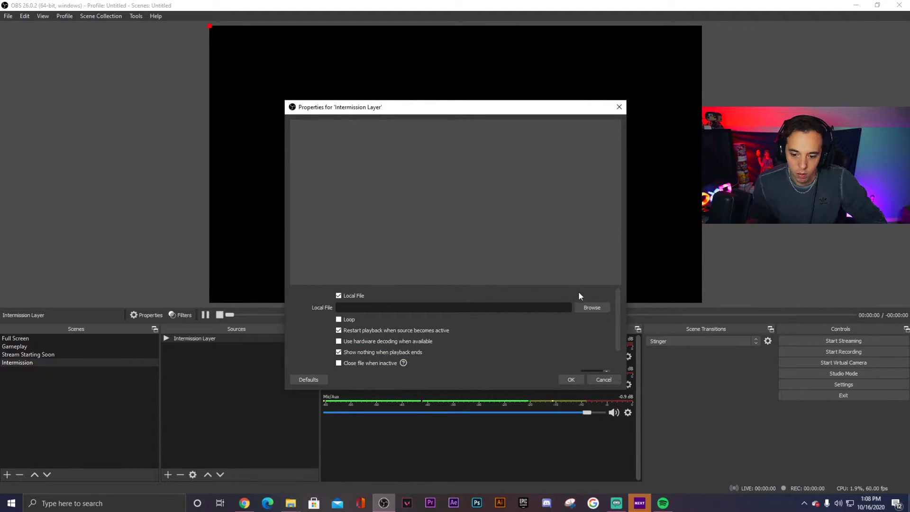
{"action": "left_click", "coordinate": [590, 307]}
{"action": "left_click", "coordinate": [477, 138]}
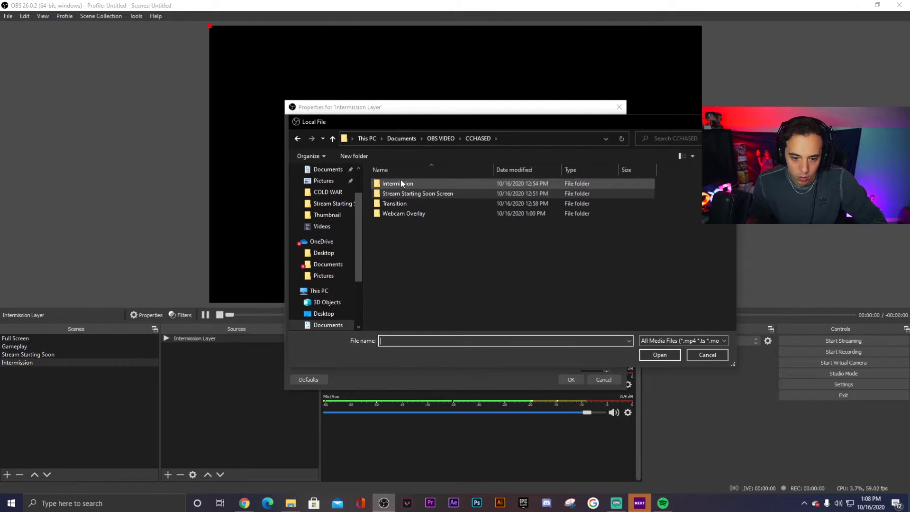
{"action": "double_click", "coordinate": [401, 182]}
{"action": "left_click", "coordinate": [405, 197]}
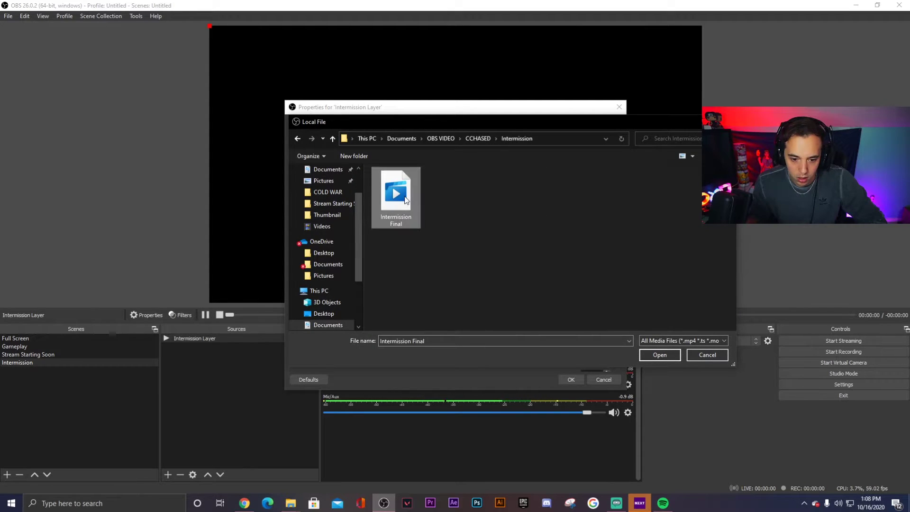
{"action": "left_click", "coordinate": [661, 354]}
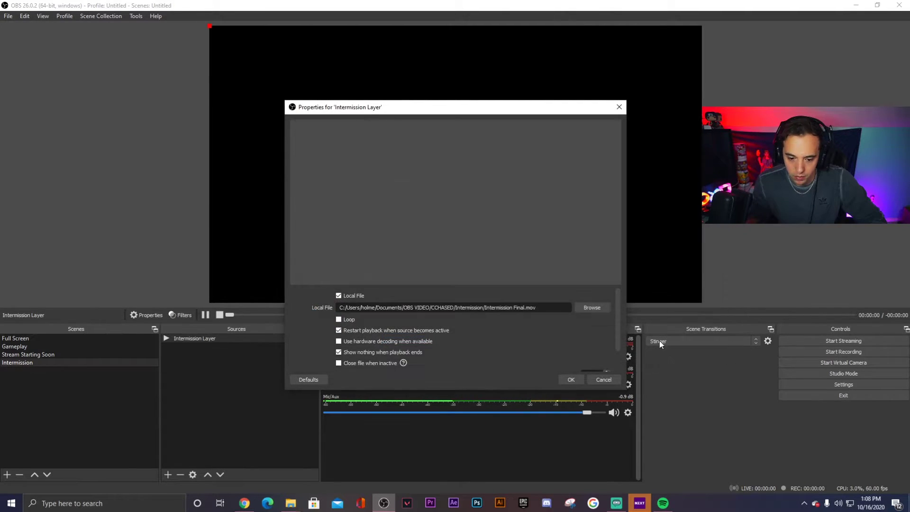
{"action": "left_click", "coordinate": [340, 320]}
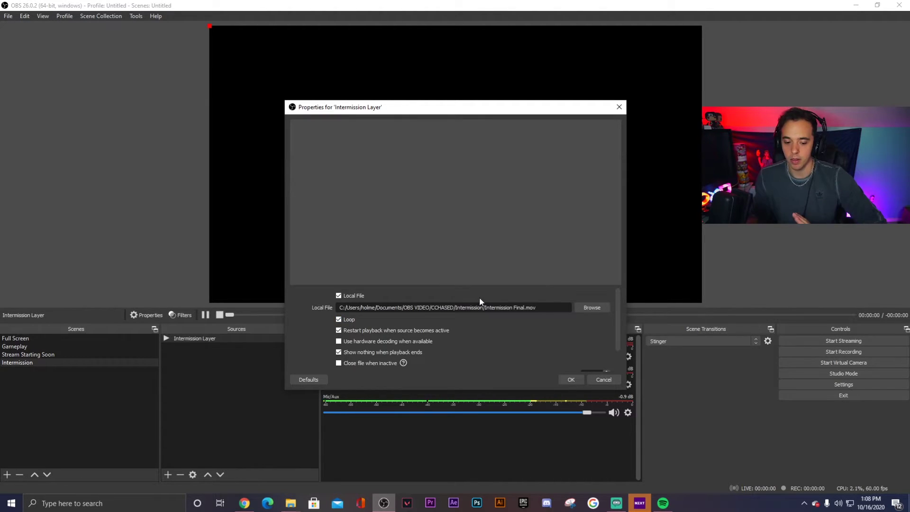
{"action": "scroll", "coordinate": [509, 335], "scroll_direction": "down", "scroll_amount": 2}
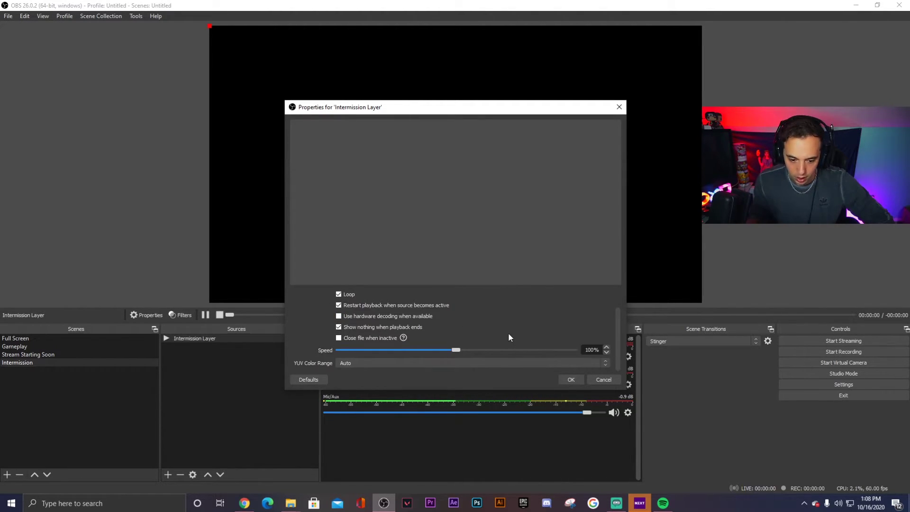
{"action": "left_click", "coordinate": [567, 380]}
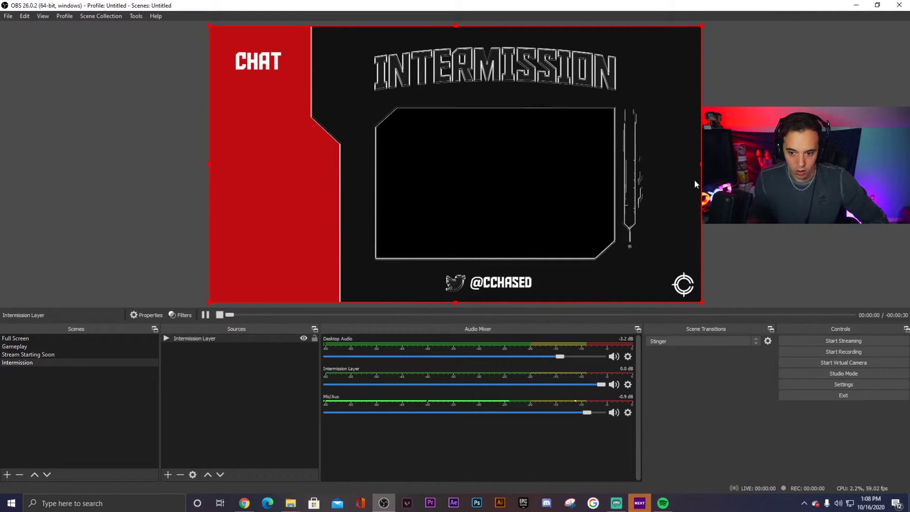
{"action": "left_click", "coordinate": [709, 184]}
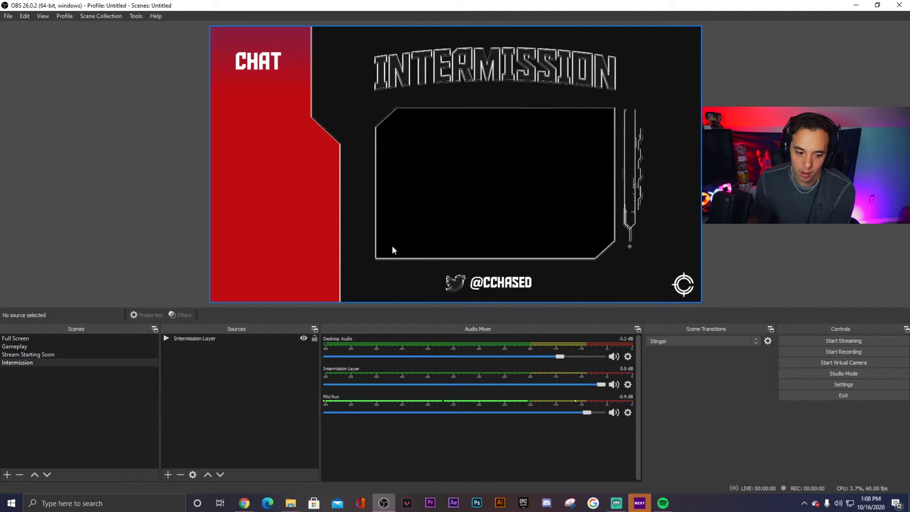
Add a video capture source 'Webcam Layer' using the HD Pro Webcam C920.
{"action": "left_click", "coordinate": [169, 475]}
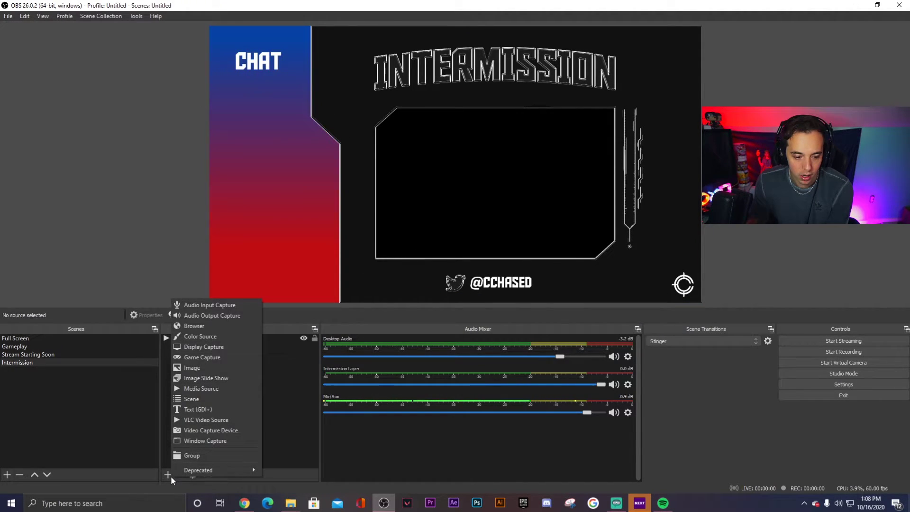
{"action": "left_click", "coordinate": [200, 431]}
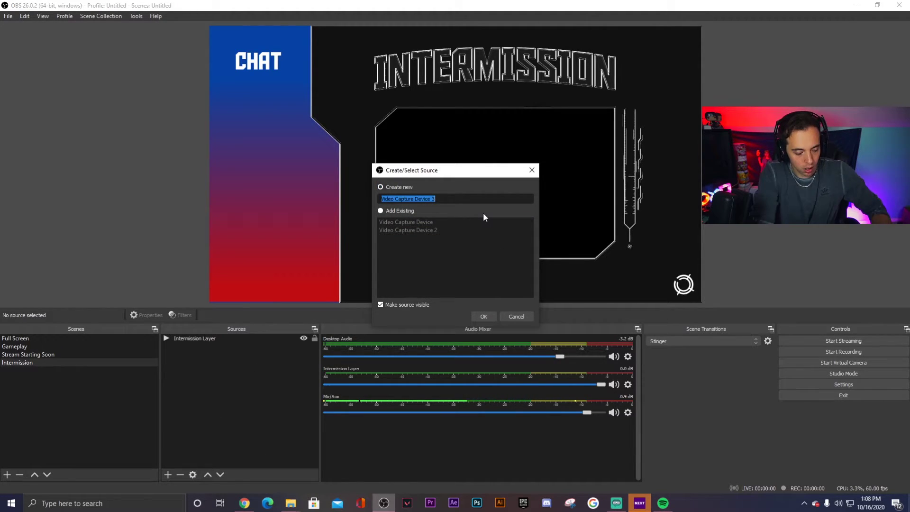
{"action": "type", "text": "Webcam Layer"}
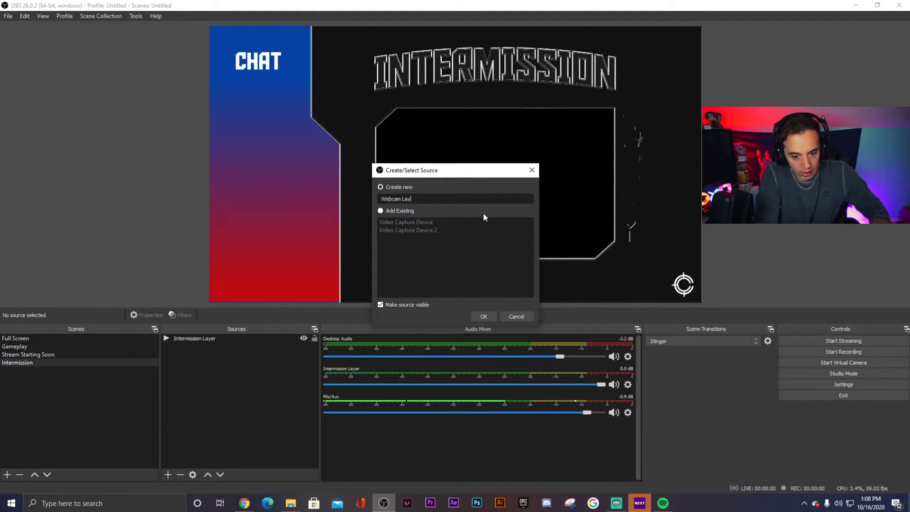
{"action": "left_click", "coordinate": [483, 316]}
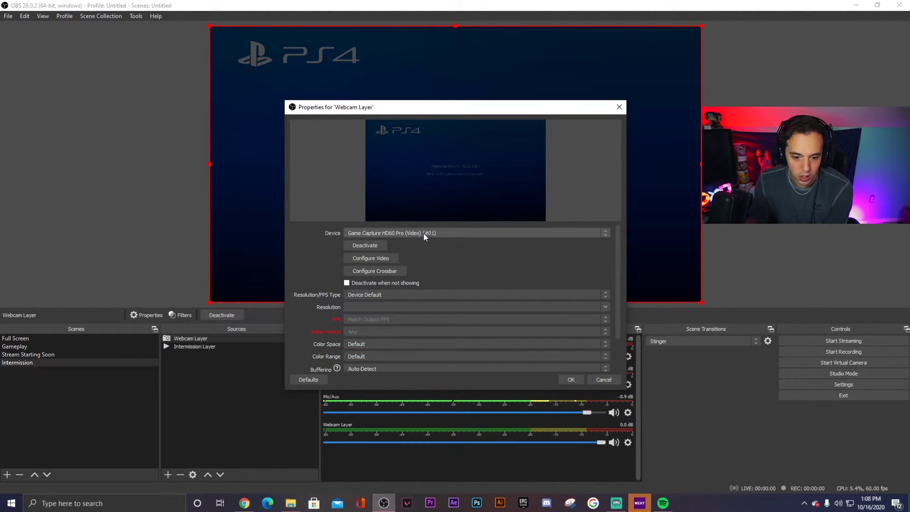
{"action": "left_click", "coordinate": [423, 233]}
{"action": "left_click", "coordinate": [423, 232]}
{"action": "left_click", "coordinate": [423, 232]}
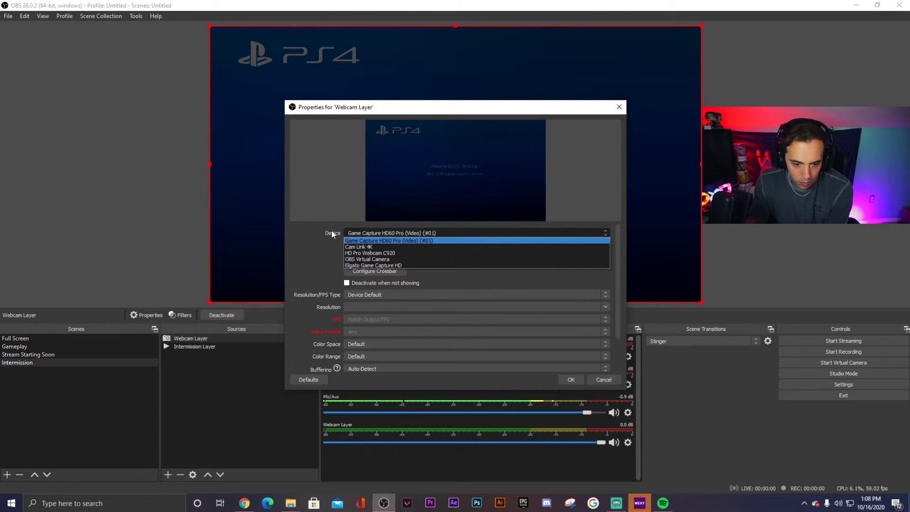
{"action": "left_click", "coordinate": [378, 253]}
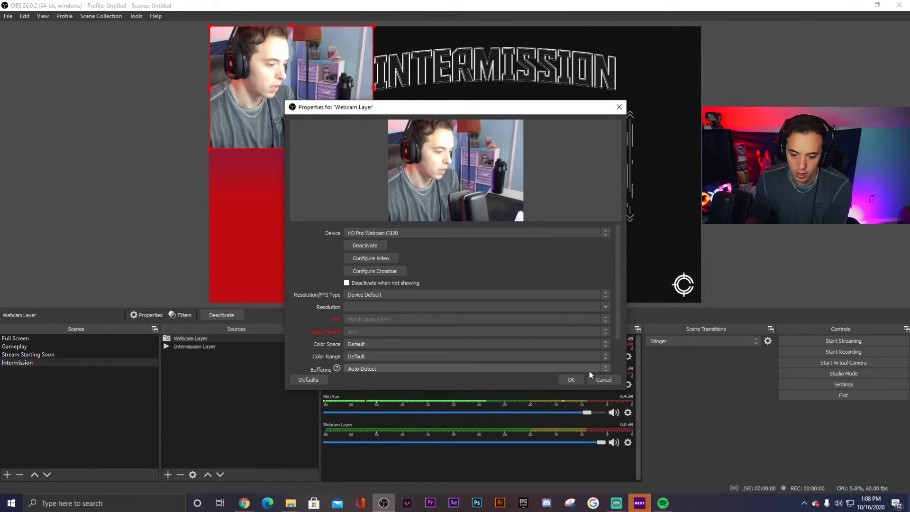
Move and enlarge the webcam feed into the overlay's centre frame.
{"action": "left_click", "coordinate": [570, 380]}
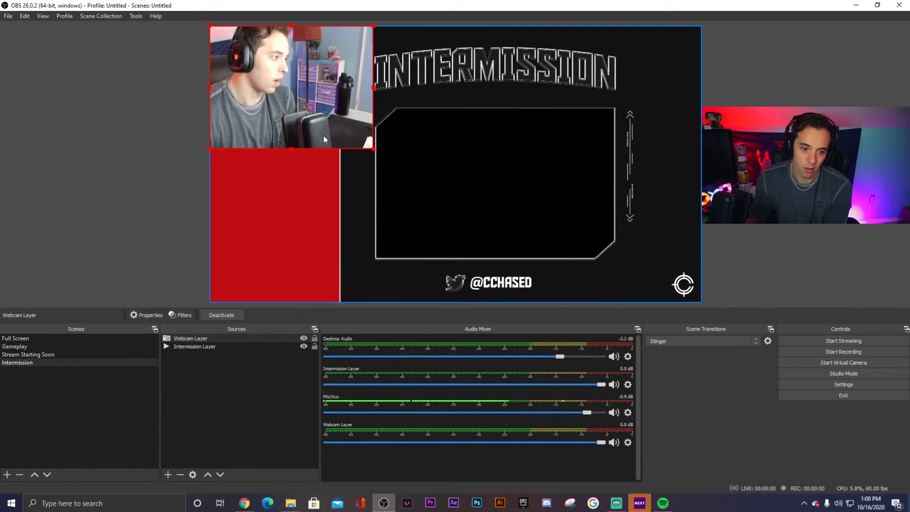
{"action": "left_click_drag", "start_coordinate": [309, 103], "coordinate": [469, 205]}
{"action": "left_click_drag", "start_coordinate": [536, 191], "coordinate": [615, 192]}
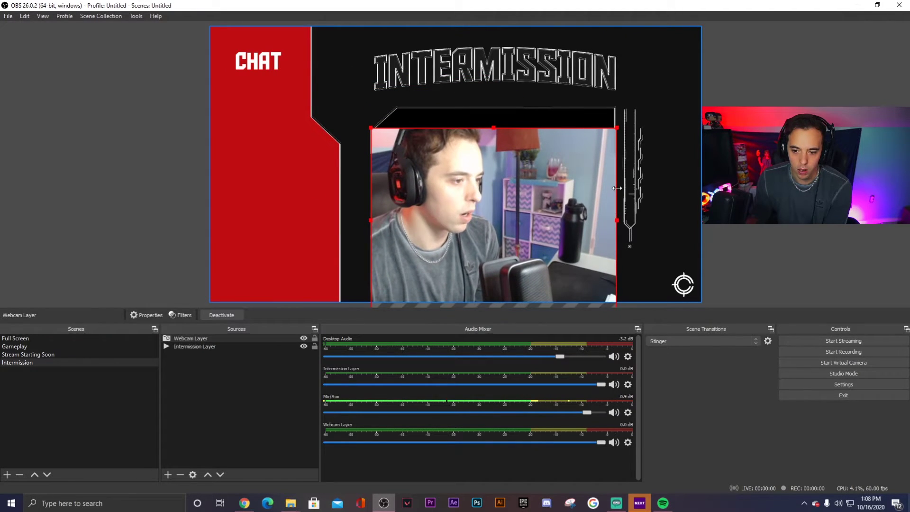
{"action": "left_click_drag", "start_coordinate": [531, 196], "coordinate": [535, 159]}
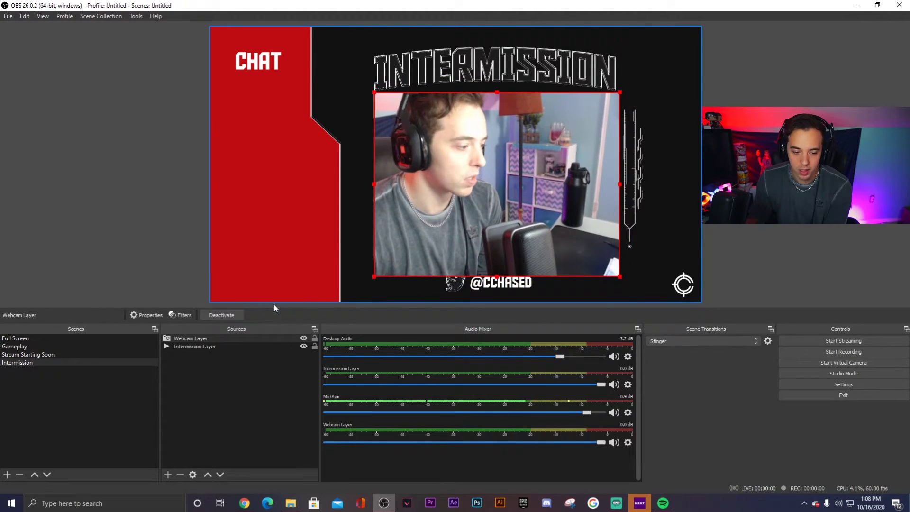
Layer Webcam Layer beneath Intermission Layer and fine-tune its fit in the frame.
{"action": "left_click_drag", "start_coordinate": [198, 350], "coordinate": [199, 352]}
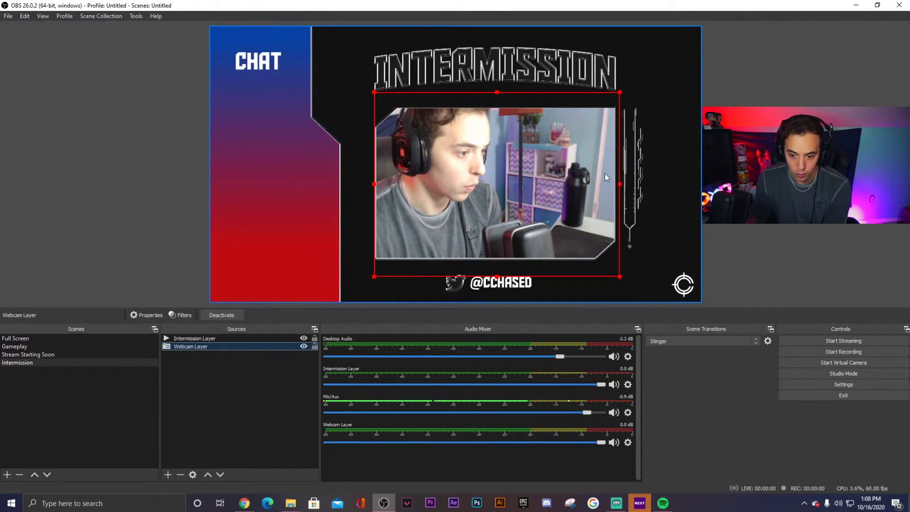
{"action": "left_click_drag", "start_coordinate": [620, 184], "coordinate": [617, 184]}
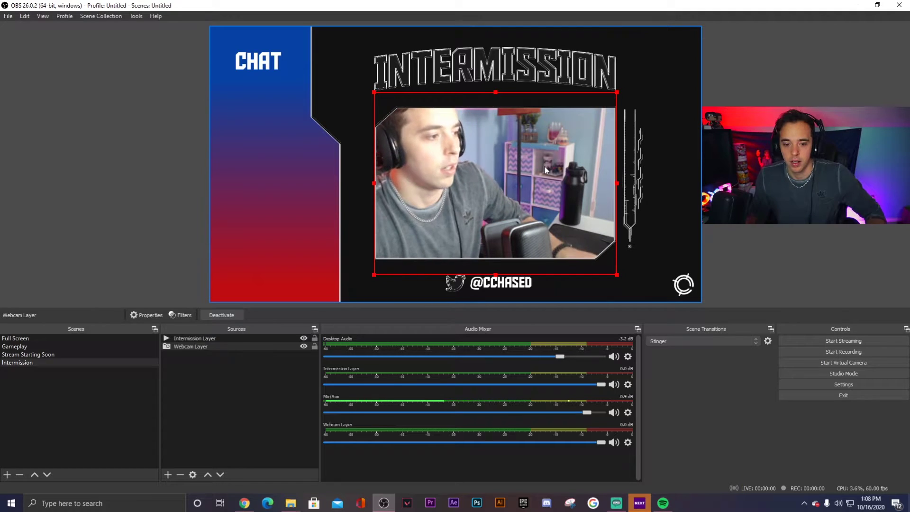
{"action": "left_click_drag", "start_coordinate": [544, 166], "coordinate": [546, 175]}
{"action": "key", "text": "Escape"}
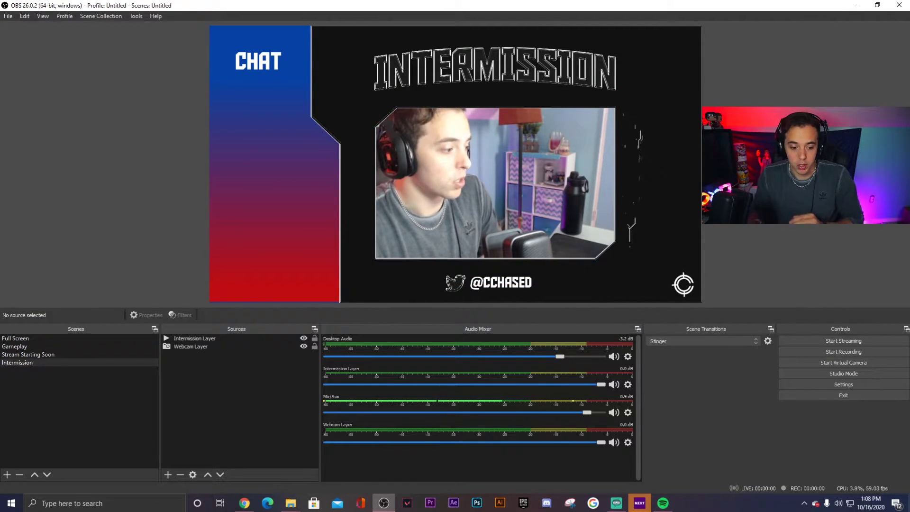
{"action": "left_click", "coordinate": [168, 475]}
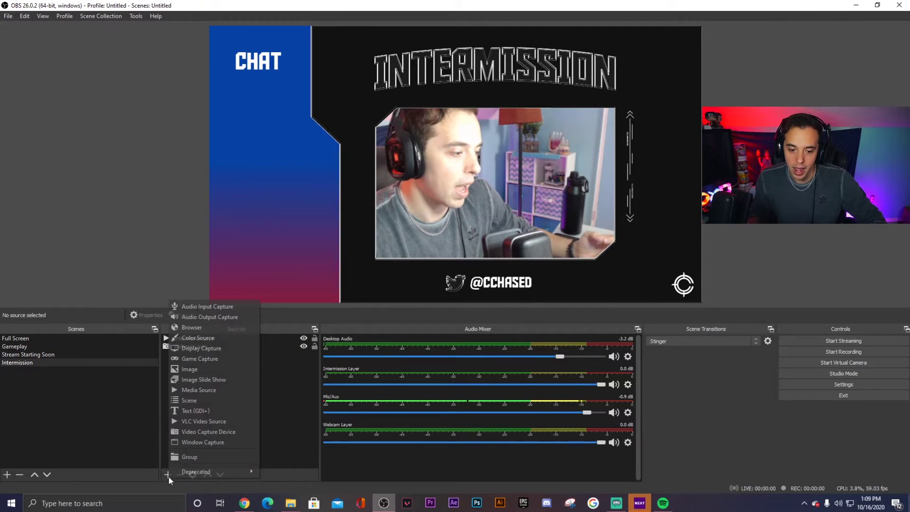
{"action": "left_click", "coordinate": [269, 414]}
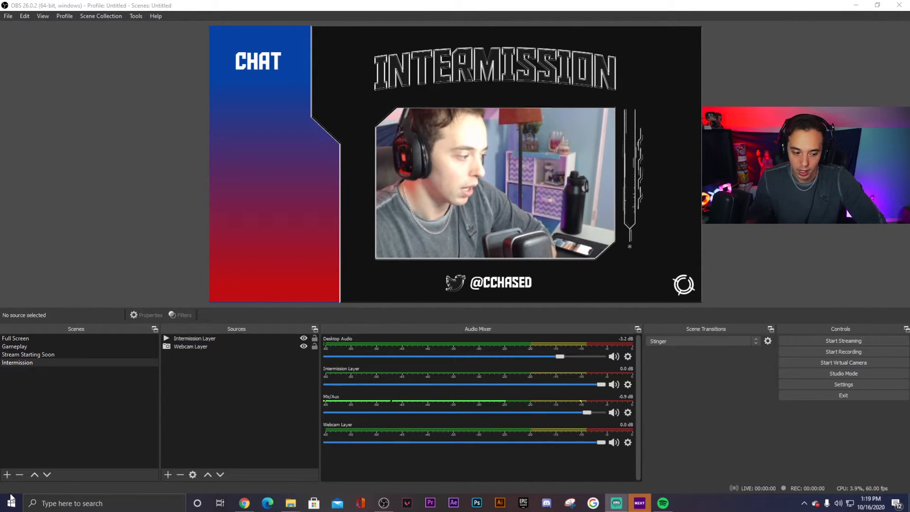
Create an empty 'Gameplay Scene' and begin adding a media source to it.
{"action": "left_click", "coordinate": [11, 476]}
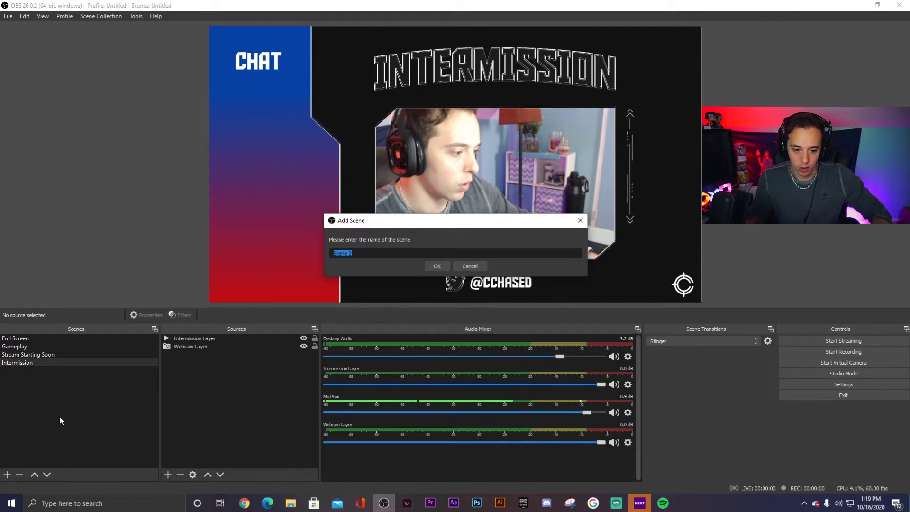
{"action": "type", "text": "Gameplay"}
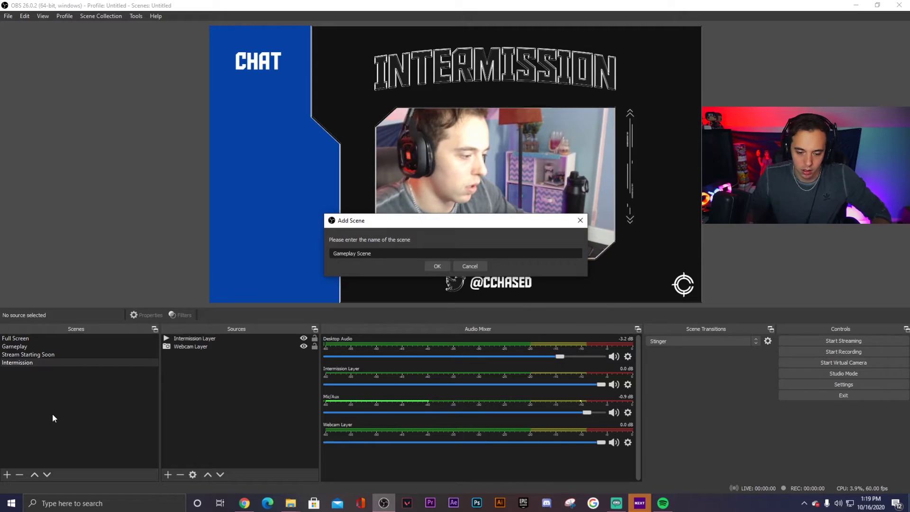
{"action": "key", "text": "Return"}
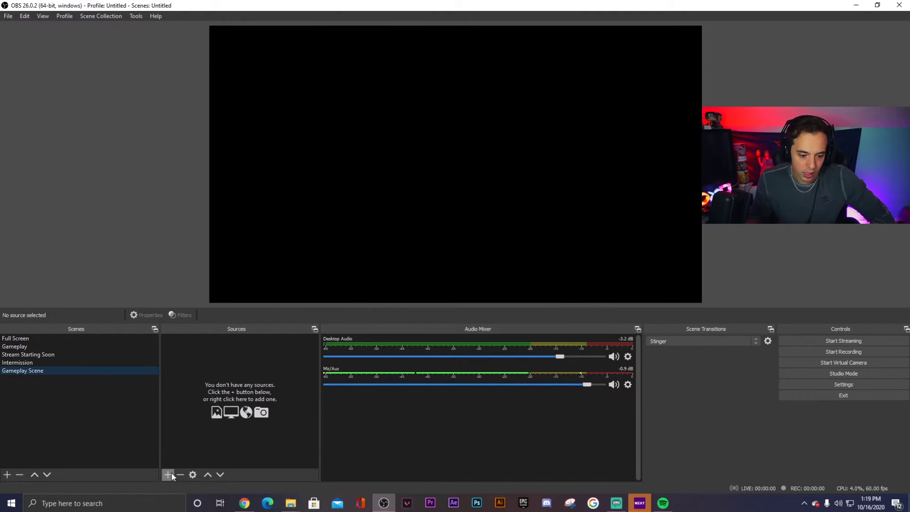
{"action": "left_click", "coordinate": [170, 475]}
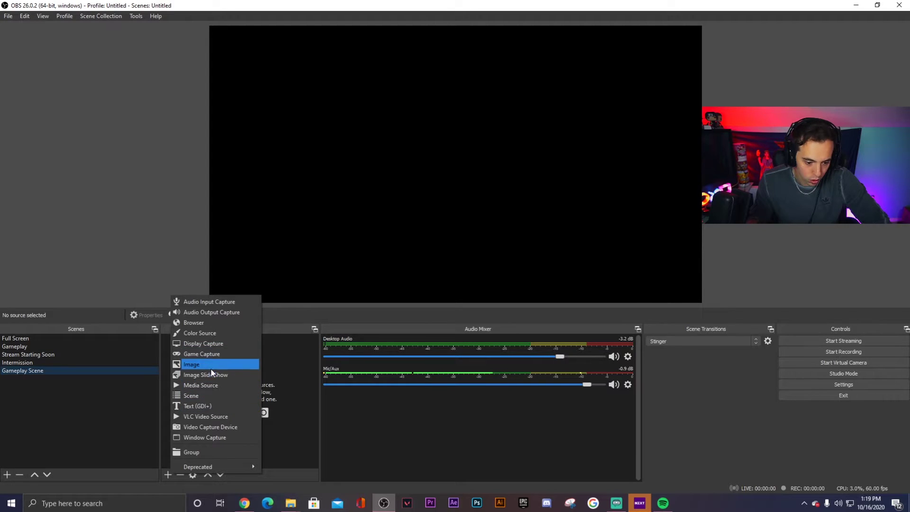
{"action": "left_click", "coordinate": [204, 385]}
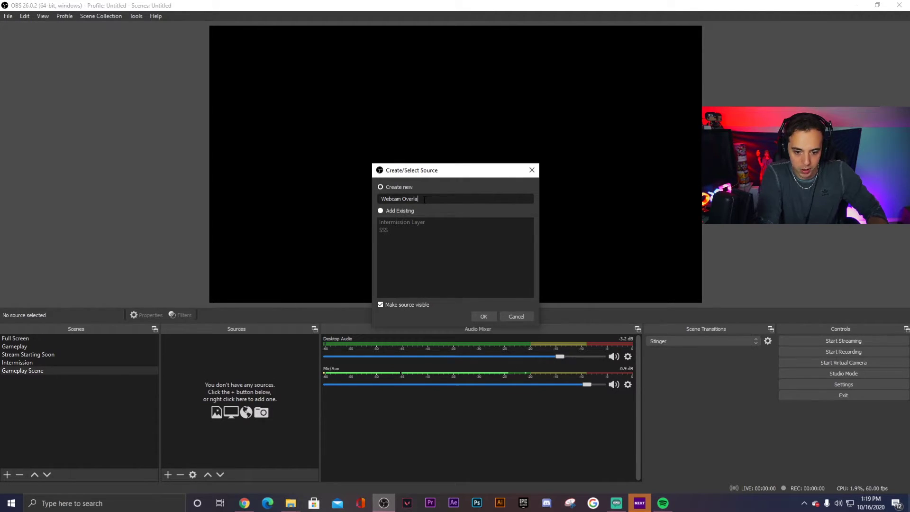
Create the Webcam Overlay source looping Chase Webcam Final Final.mov.
{"action": "left_click", "coordinate": [484, 317]}
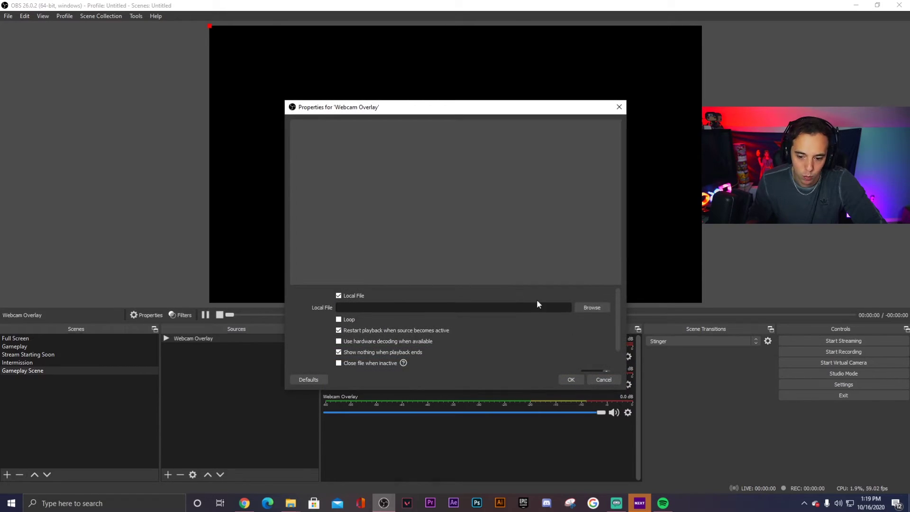
{"action": "left_click", "coordinate": [584, 308]}
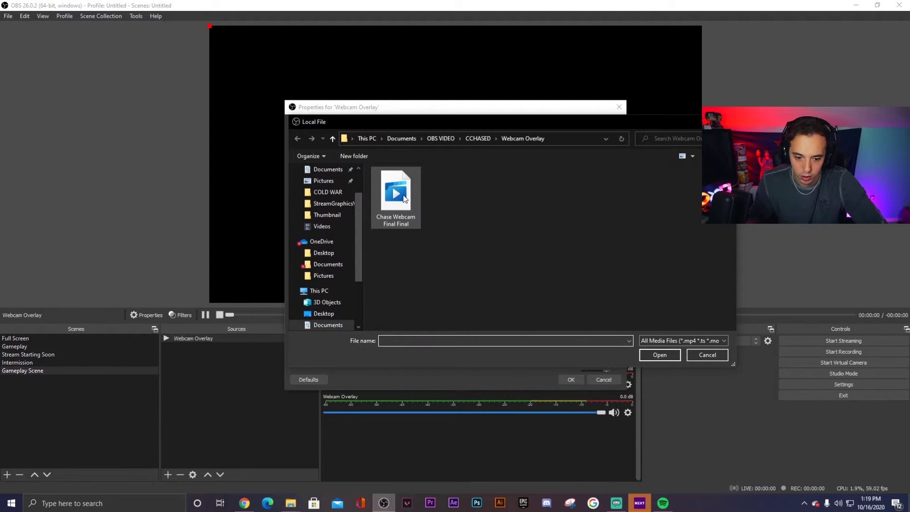
{"action": "left_click", "coordinate": [404, 198]}
{"action": "left_click", "coordinate": [660, 355]}
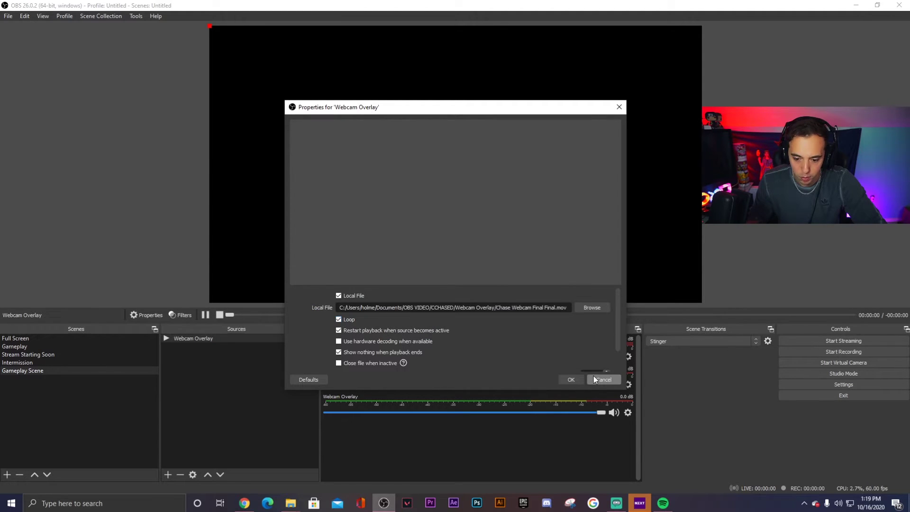
{"action": "left_click", "coordinate": [571, 380]}
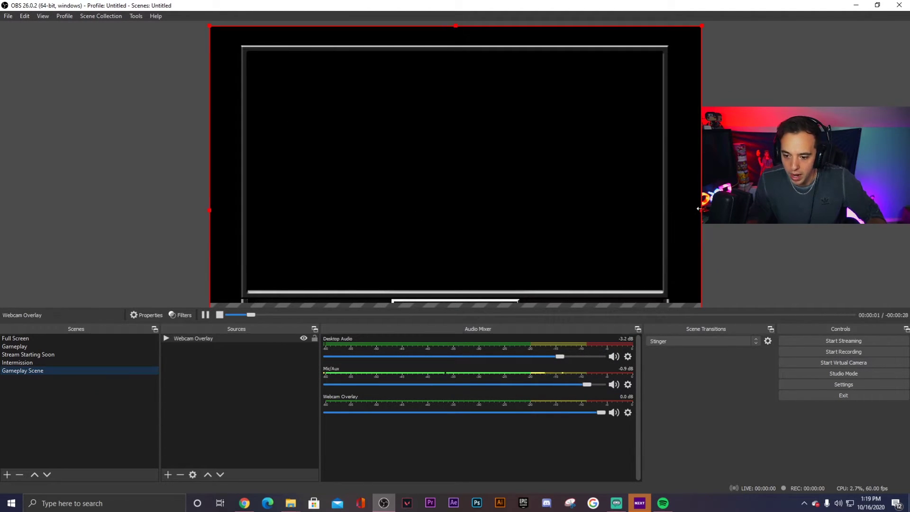
Shrink Webcam Overlay into a small frame in the canvas's upper-left area.
{"action": "left_click_drag", "start_coordinate": [699, 209], "coordinate": [386, 159]}
{"action": "left_click_drag", "start_coordinate": [352, 130], "coordinate": [351, 212]}
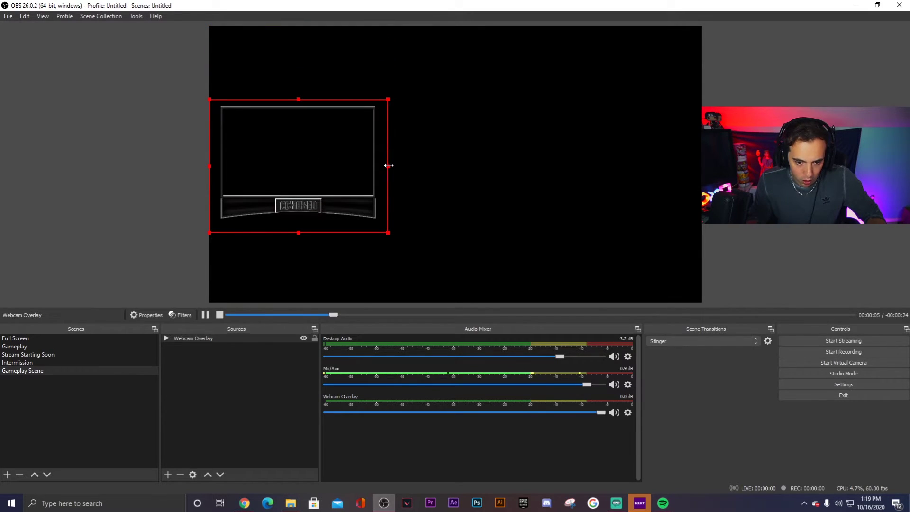
{"action": "left_click_drag", "start_coordinate": [388, 166], "coordinate": [396, 169]}
{"action": "left_click", "coordinate": [427, 180]}
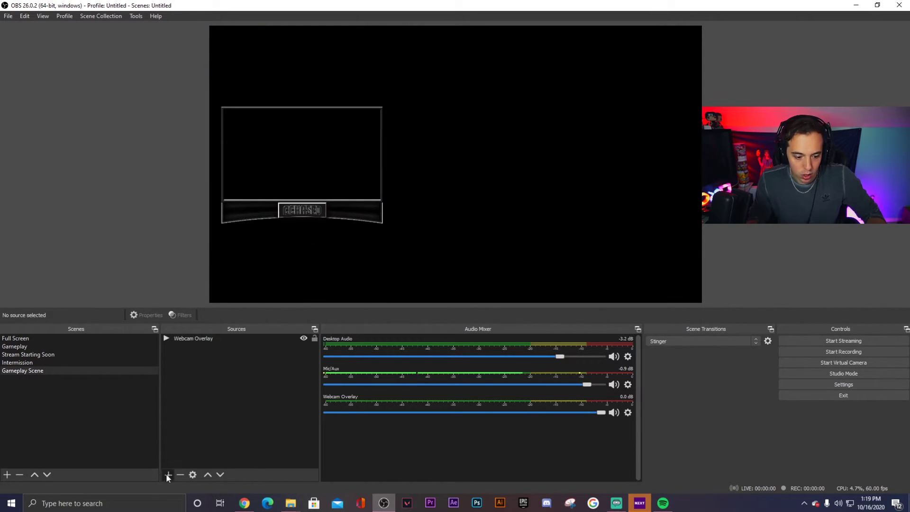
{"action": "left_click", "coordinate": [167, 474]}
{"action": "left_click", "coordinate": [278, 388]}
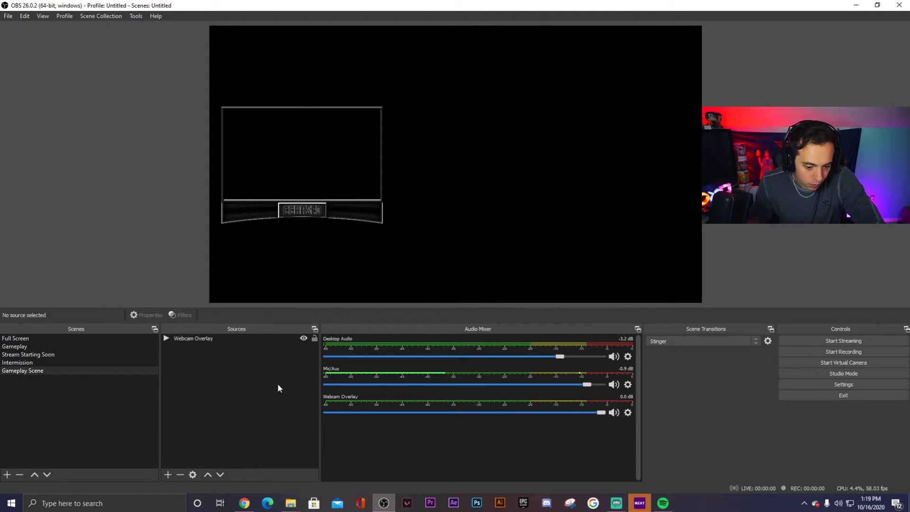
Add the existing Webcam Layer source to Gameplay Scene.
{"action": "left_click", "coordinate": [168, 474]}
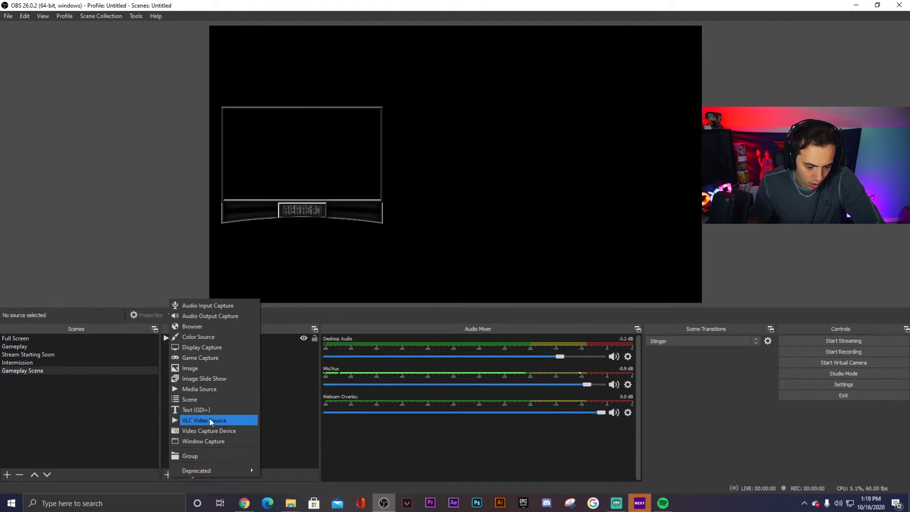
{"action": "left_click", "coordinate": [209, 431]}
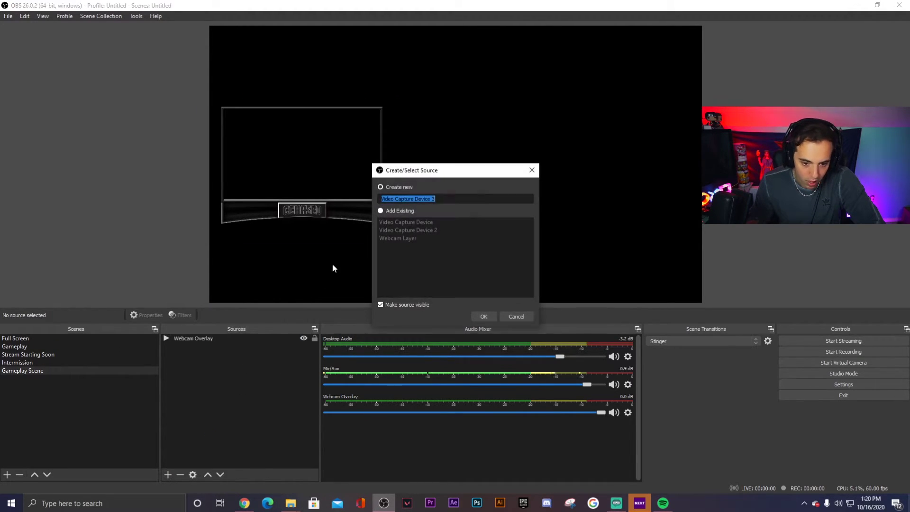
{"action": "left_click", "coordinate": [382, 211]}
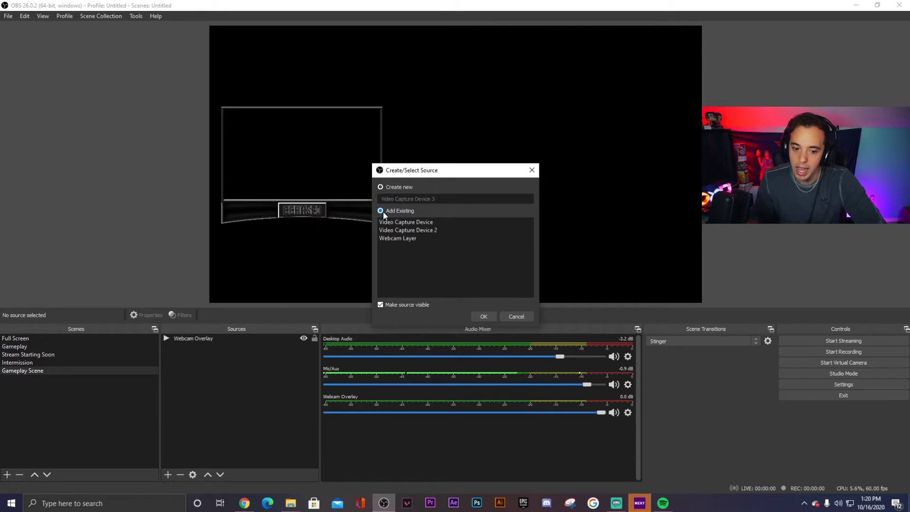
{"action": "left_click", "coordinate": [403, 238]}
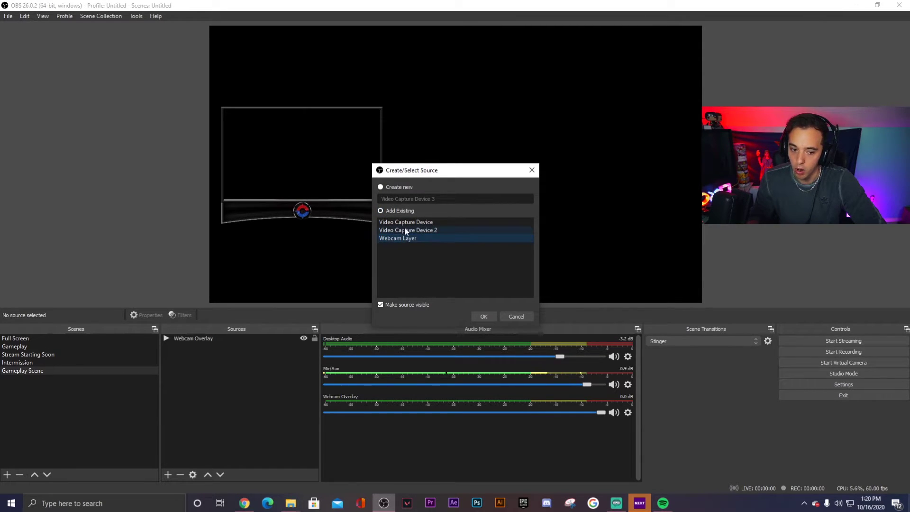
{"action": "left_click", "coordinate": [483, 316]}
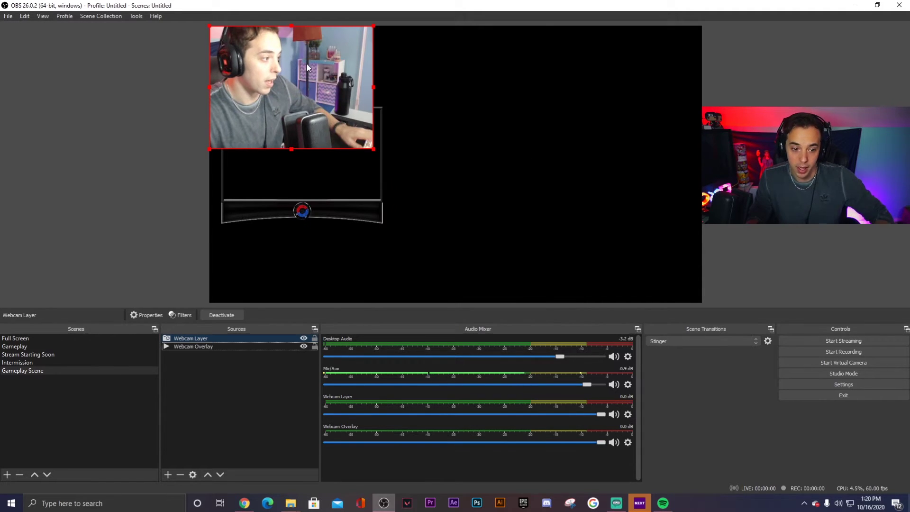
Fit Webcam Layer inside the overlay frame, beneath Webcam Overlay, and lock the overlay.
{"action": "left_click_drag", "start_coordinate": [306, 64], "coordinate": [314, 121]}
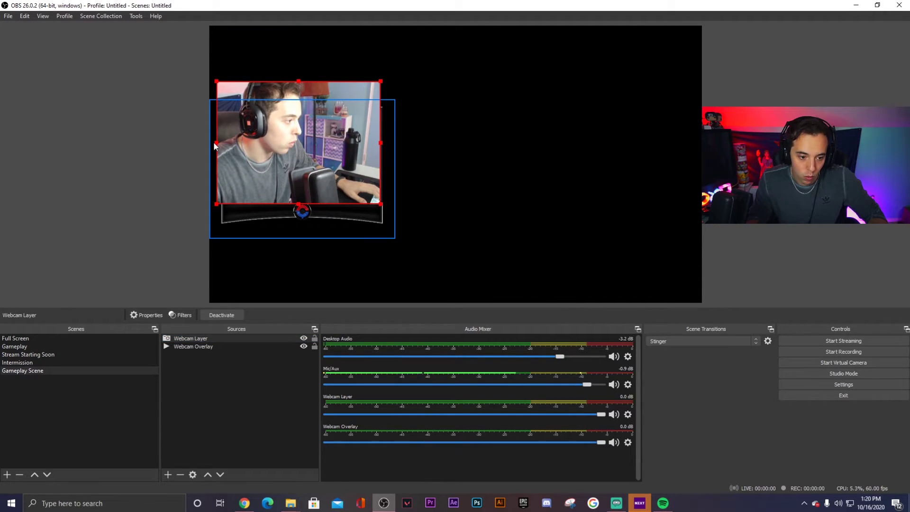
{"action": "left_click_drag", "start_coordinate": [213, 141], "coordinate": [223, 139]}
{"action": "left_click_drag", "start_coordinate": [276, 125], "coordinate": [277, 153]}
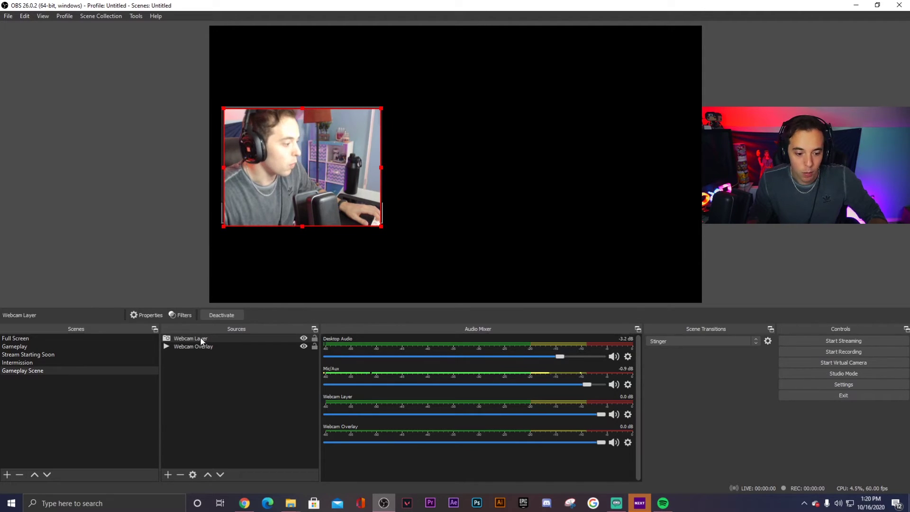
{"action": "left_click_drag", "start_coordinate": [195, 339], "coordinate": [199, 349]}
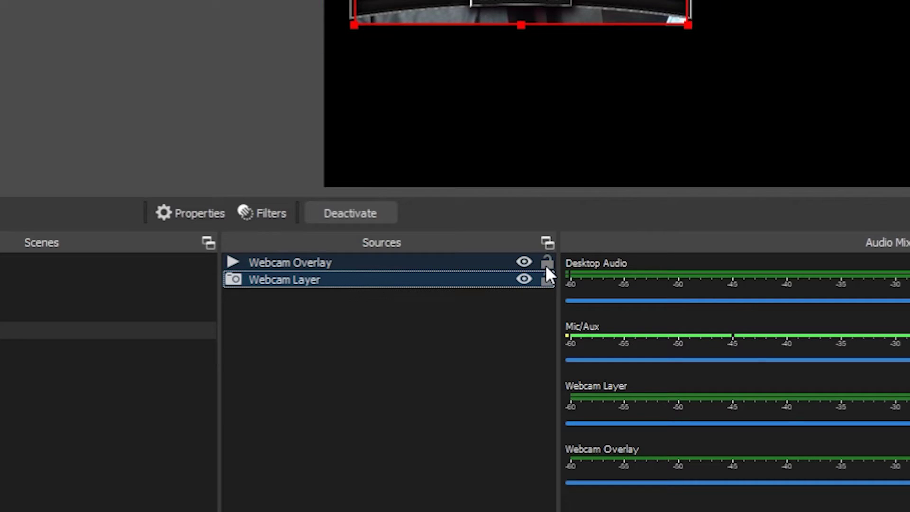
{"action": "left_click", "coordinate": [547, 264]}
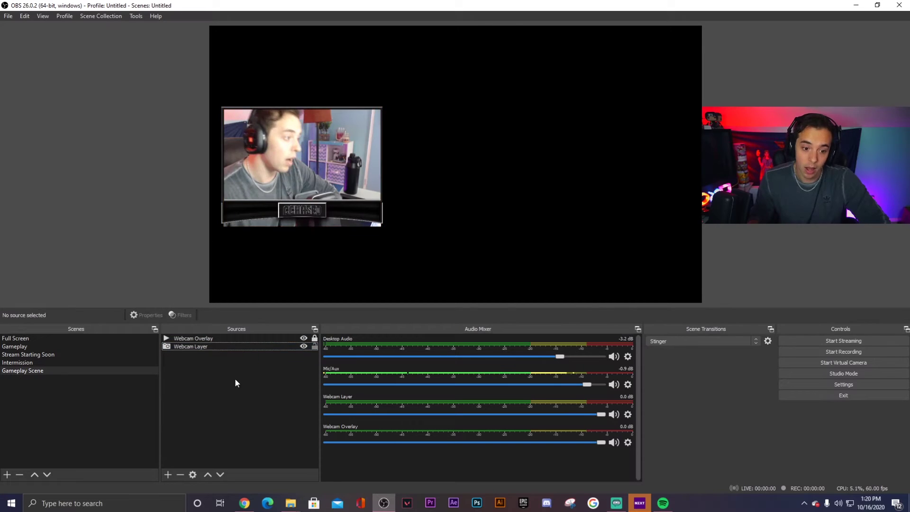
Resize Webcam Layer's left, bottom and right edges to fill the overlay window above its bottom bar.
{"action": "left_click", "coordinate": [343, 183]}
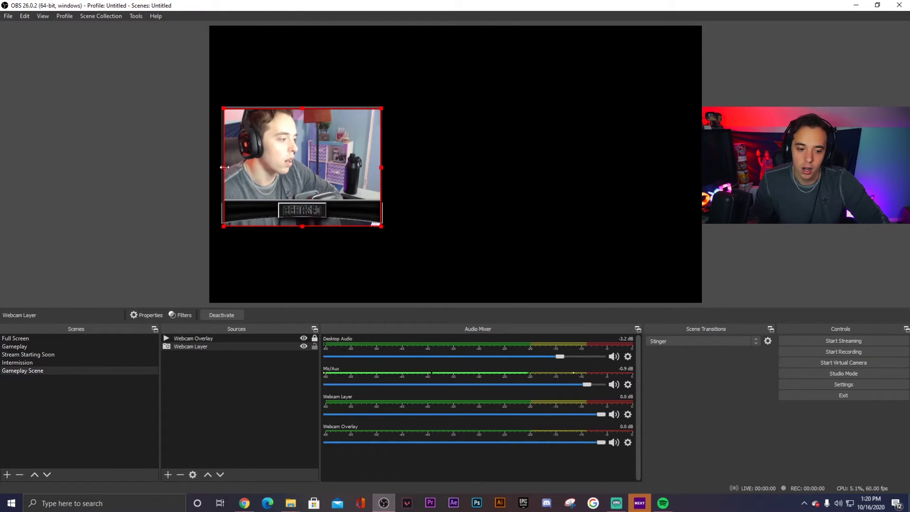
{"action": "left_click_drag", "start_coordinate": [224, 167], "coordinate": [223, 166]}
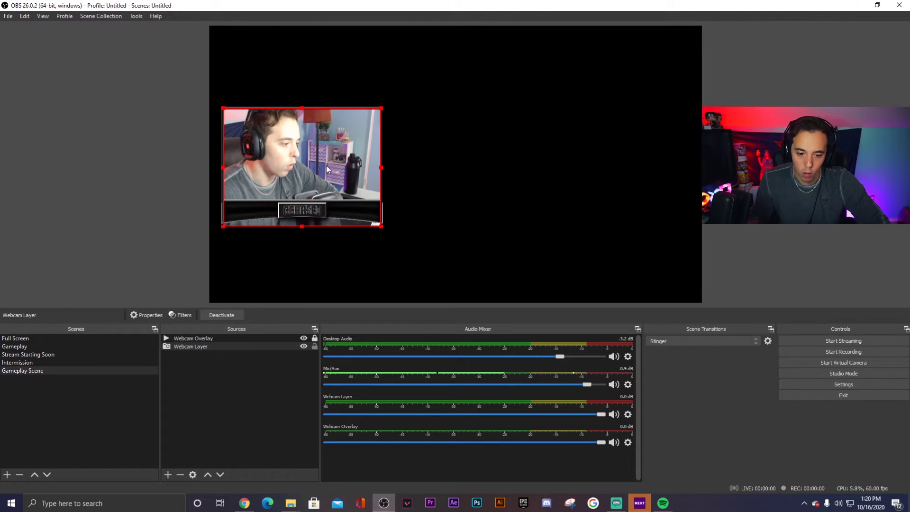
{"action": "left_click", "coordinate": [279, 255]}
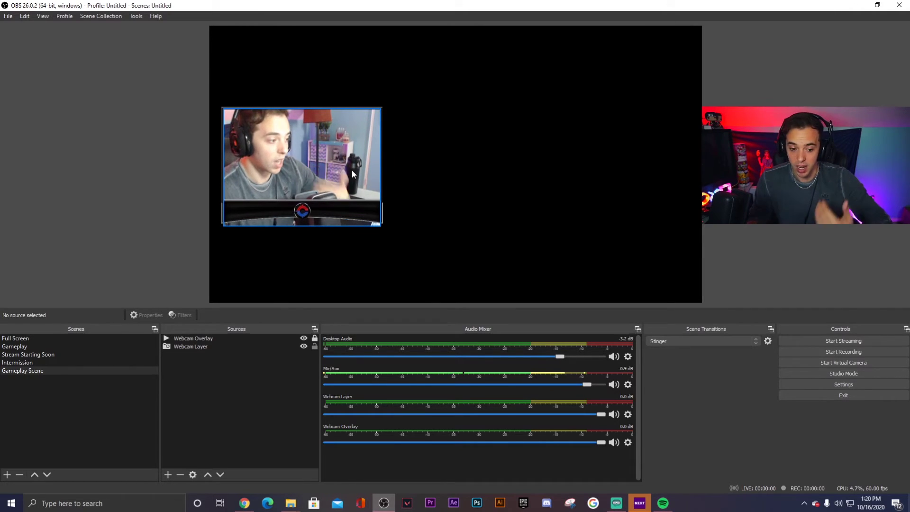
{"action": "left_click", "coordinate": [361, 198]}
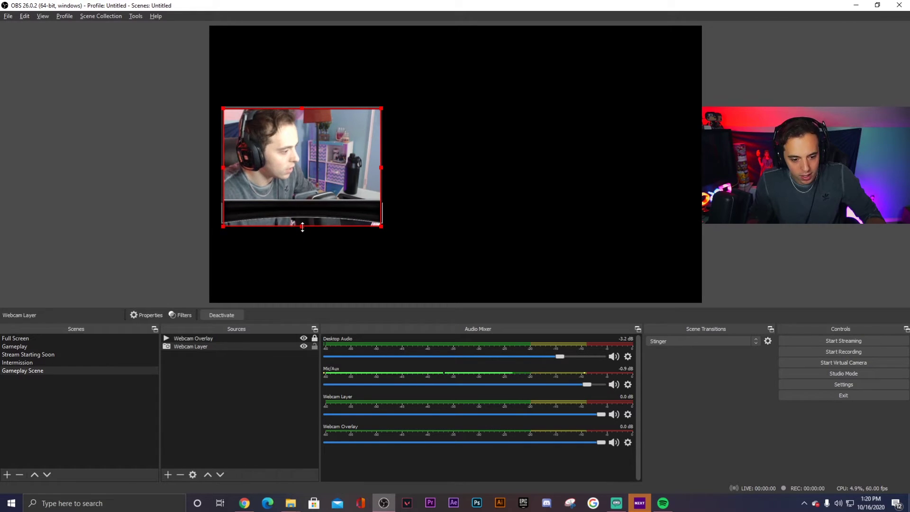
{"action": "left_click_drag", "start_coordinate": [302, 228], "coordinate": [303, 207]}
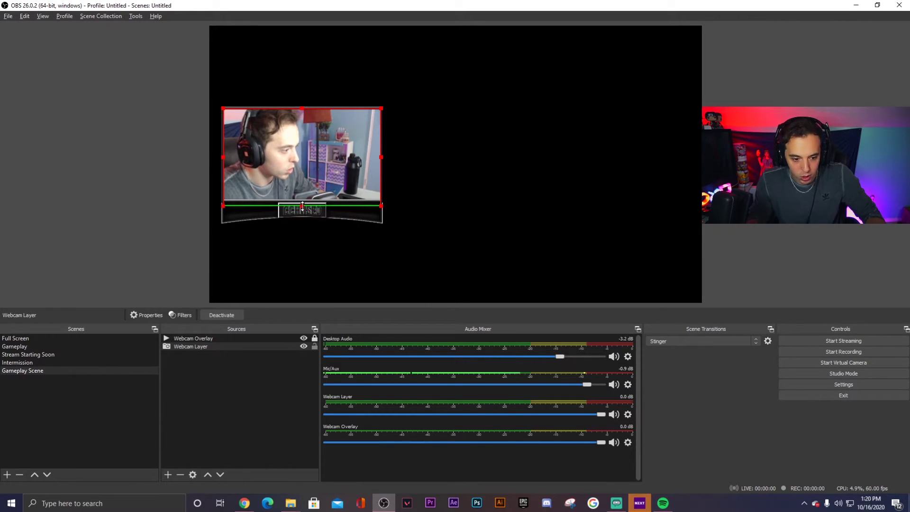
{"action": "left_click", "coordinate": [196, 226]}
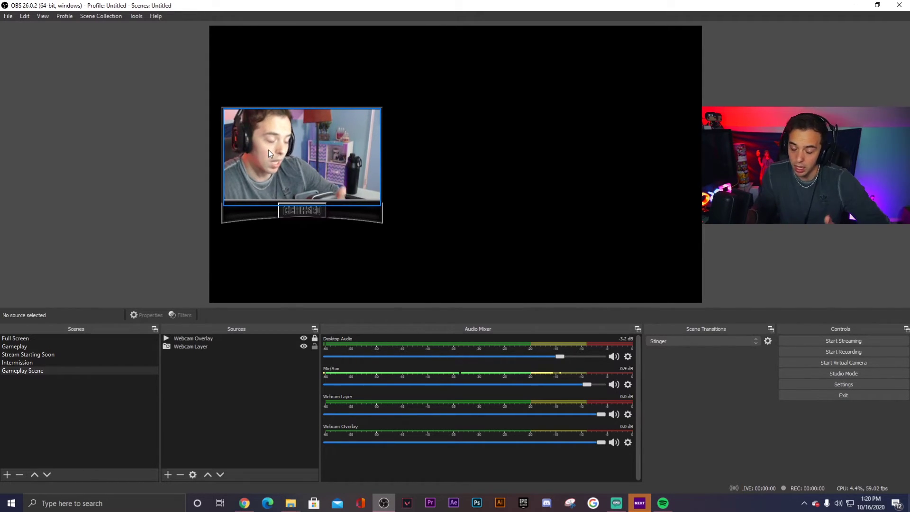
{"action": "left_click", "coordinate": [281, 146]}
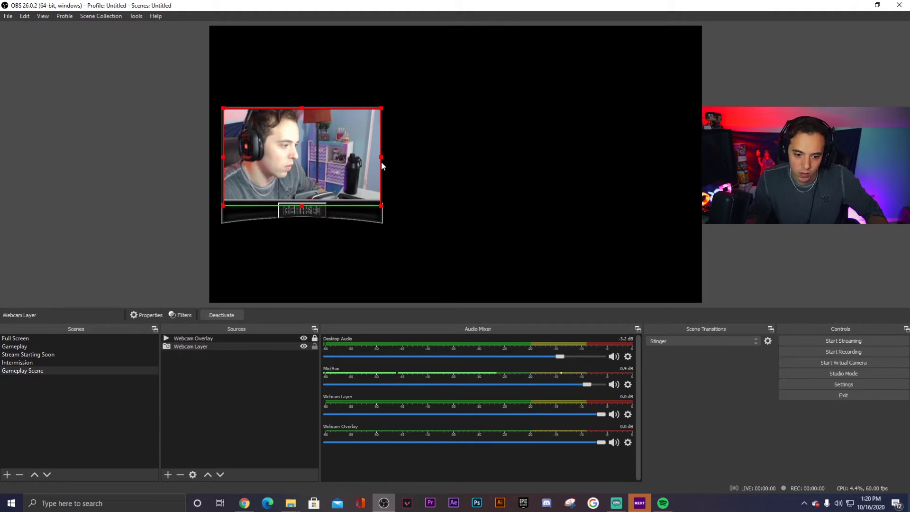
{"action": "mouse_move", "coordinate": [381, 163]}
{"action": "left_mouse_down"}
{"action": "mouse_move", "coordinate": [394, 164]}
{"action": "mouse_move", "coordinate": [383, 160]}
{"action": "left_mouse_up"}
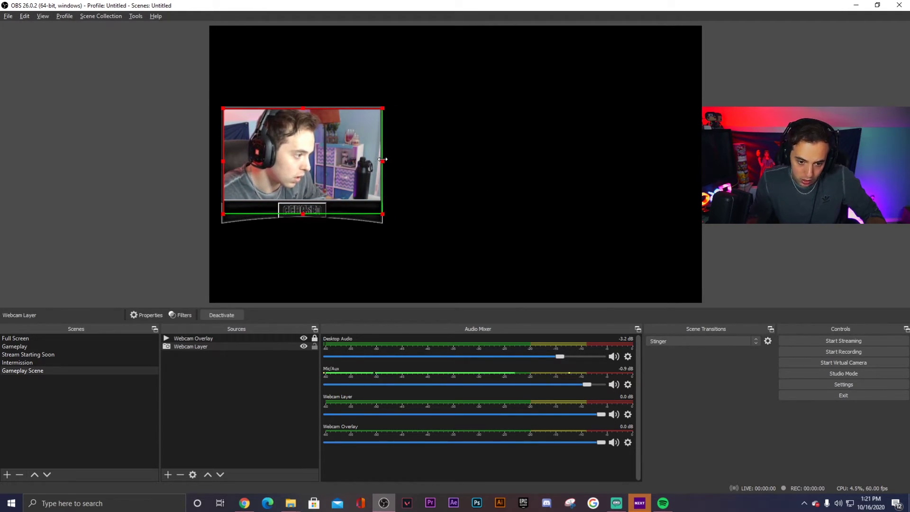
{"action": "left_click", "coordinate": [546, 164]}
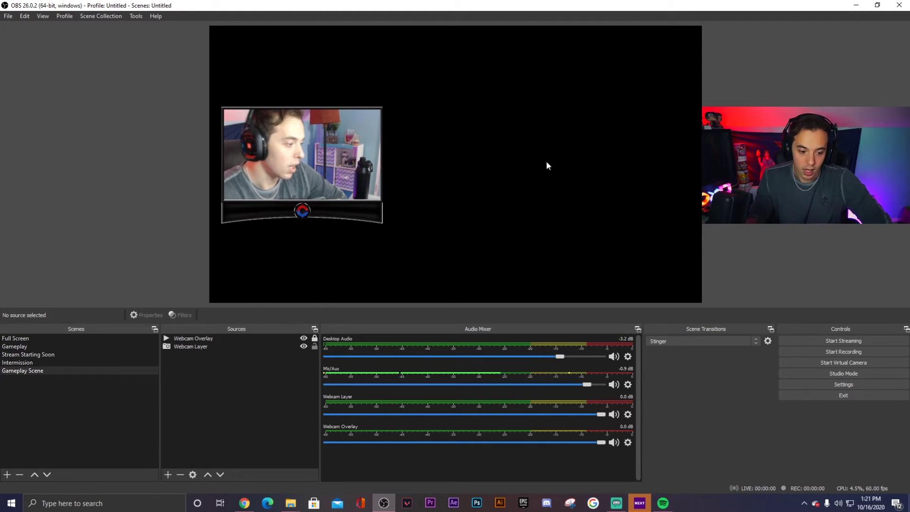
Add a new Game Capture source and place it below Webcam Layer.
{"action": "left_click", "coordinate": [168, 475]}
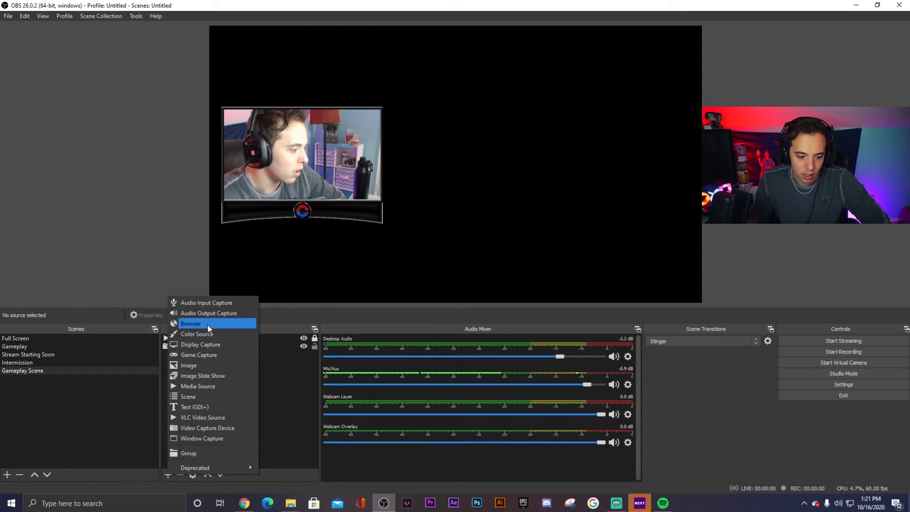
{"action": "left_click", "coordinate": [209, 355]}
{"action": "left_click", "coordinate": [483, 315]}
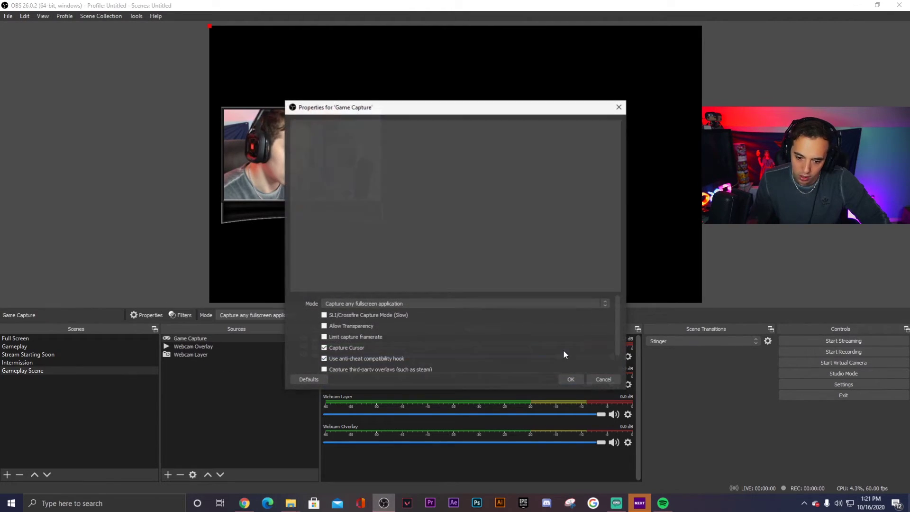
{"action": "left_click", "coordinate": [571, 379]}
{"action": "left_click_drag", "start_coordinate": [201, 339], "coordinate": [201, 360]}
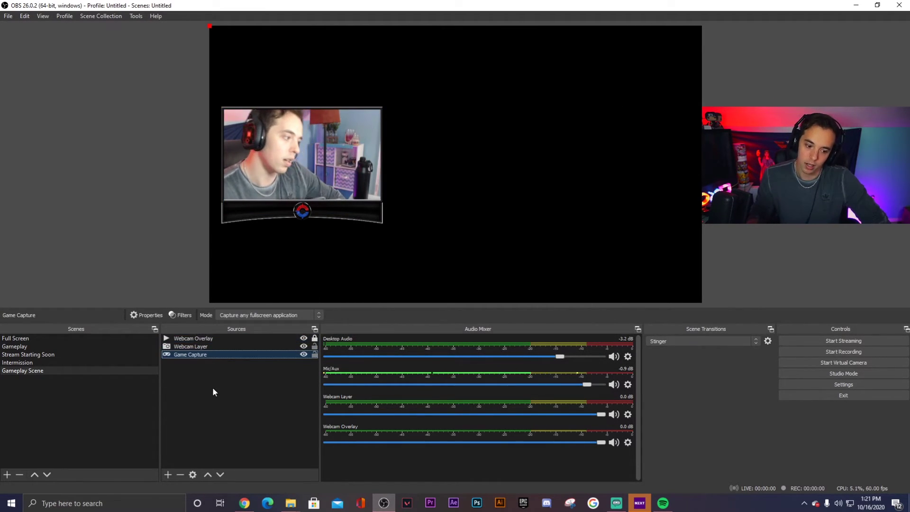
Add the existing Video Capture Device 2 (PS4 capture) and move it to the bottom layer.
{"action": "left_click", "coordinate": [168, 475]}
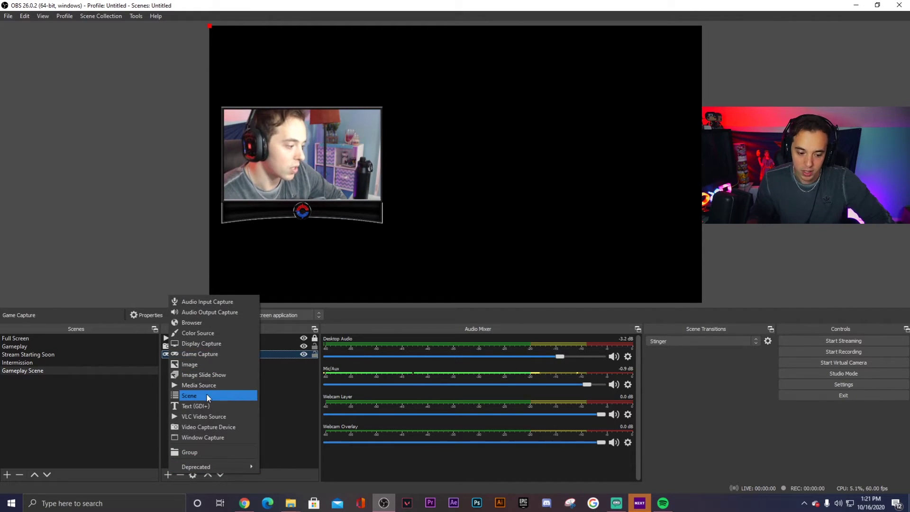
{"action": "left_click", "coordinate": [209, 426]}
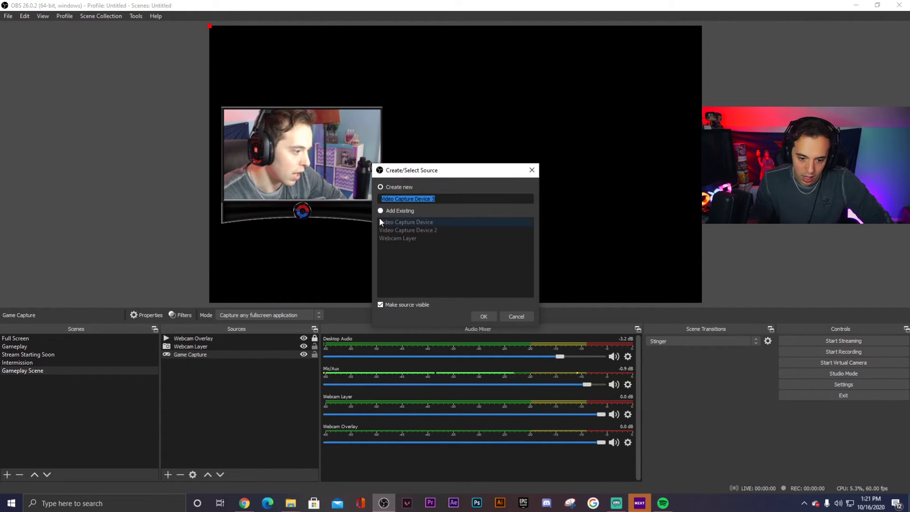
{"action": "left_click", "coordinate": [391, 211]}
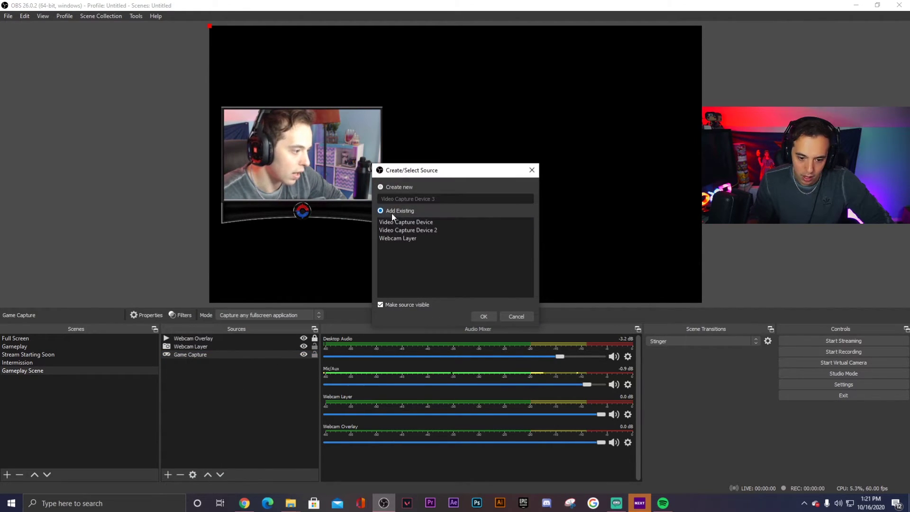
{"action": "left_click", "coordinate": [424, 231]}
{"action": "left_click", "coordinate": [482, 316]}
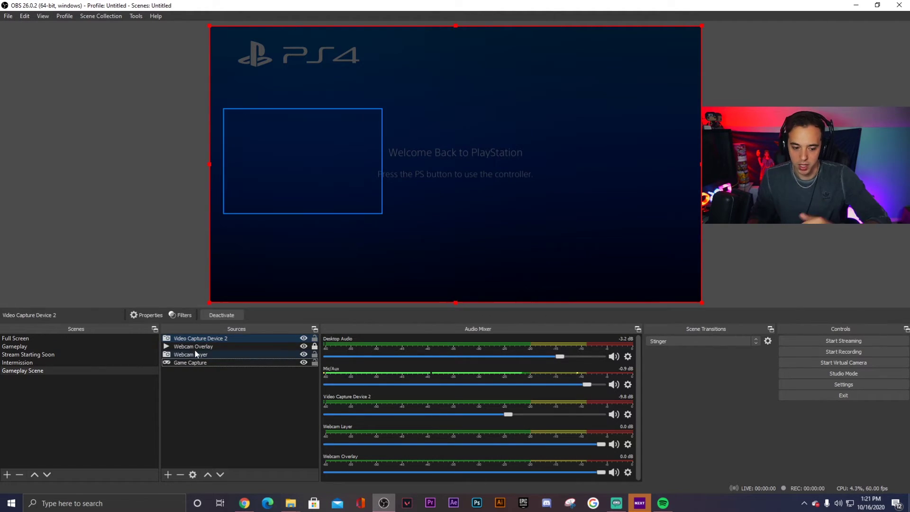
{"action": "left_click_drag", "start_coordinate": [199, 338], "coordinate": [201, 367]}
{"action": "left_click", "coordinate": [224, 402]}
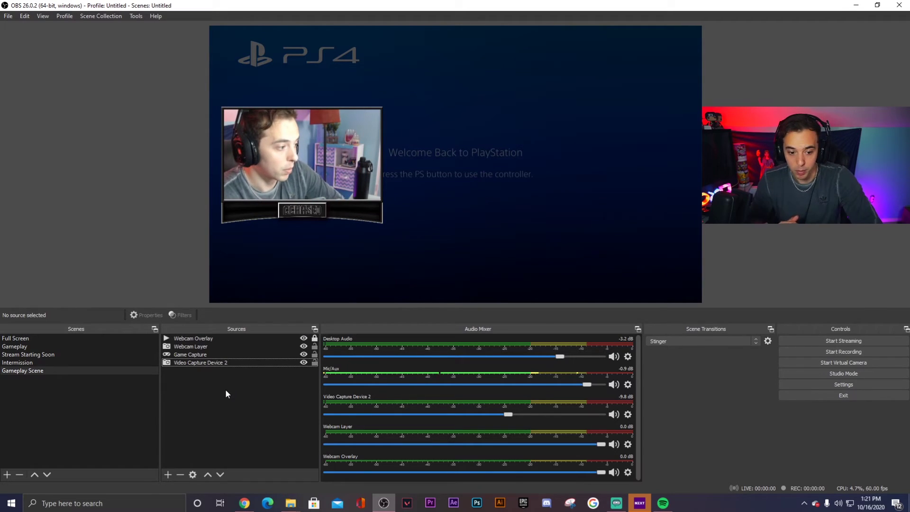
Narrow the webcam image and shrink its frame overlay to match.
{"action": "left_click", "coordinate": [332, 199]}
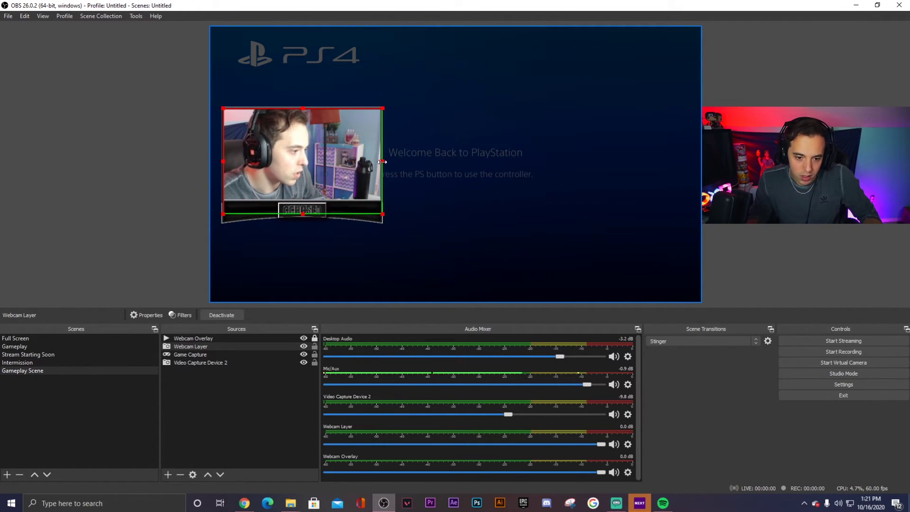
{"action": "left_click_drag", "start_coordinate": [383, 162], "coordinate": [352, 166]}
{"action": "left_click", "coordinate": [335, 211]}
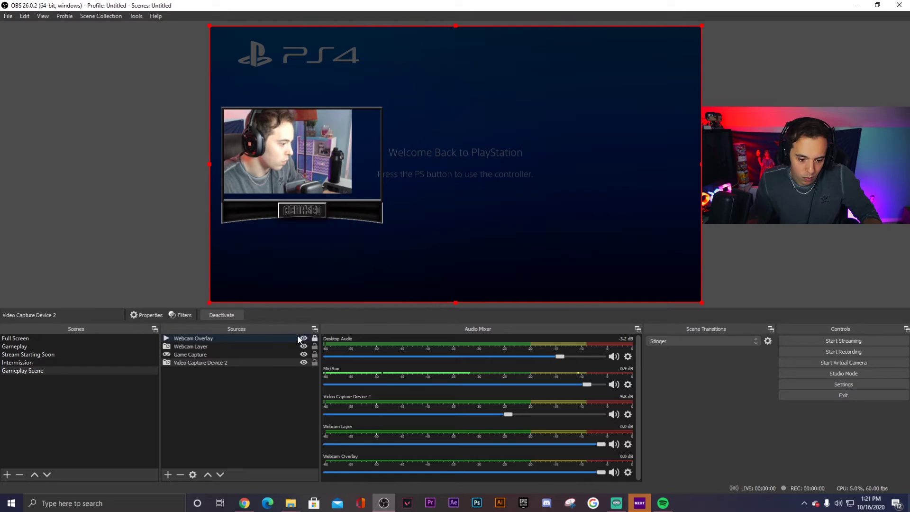
{"action": "left_click", "coordinate": [386, 157]}
{"action": "left_click_drag", "start_coordinate": [393, 169], "coordinate": [365, 165]}
{"action": "left_click", "coordinate": [167, 154]}
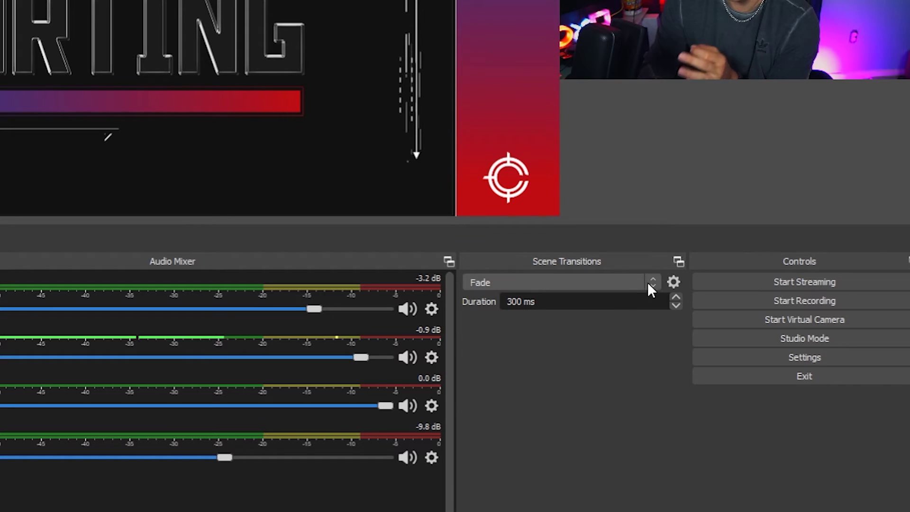
Choose Add: Stinger in Scene Transitions, then bring Streamlabs OBS to the front.
{"action": "left_click", "coordinate": [655, 282]}
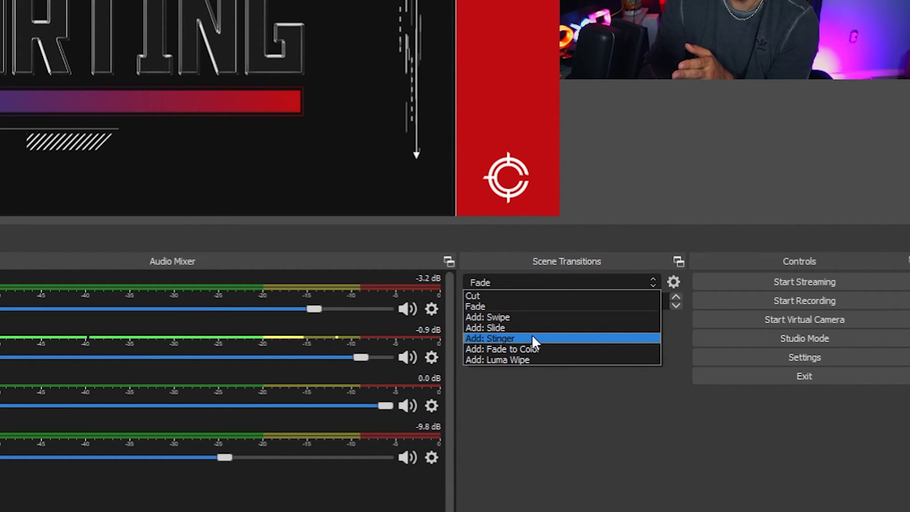
{"action": "left_click", "coordinate": [526, 338]}
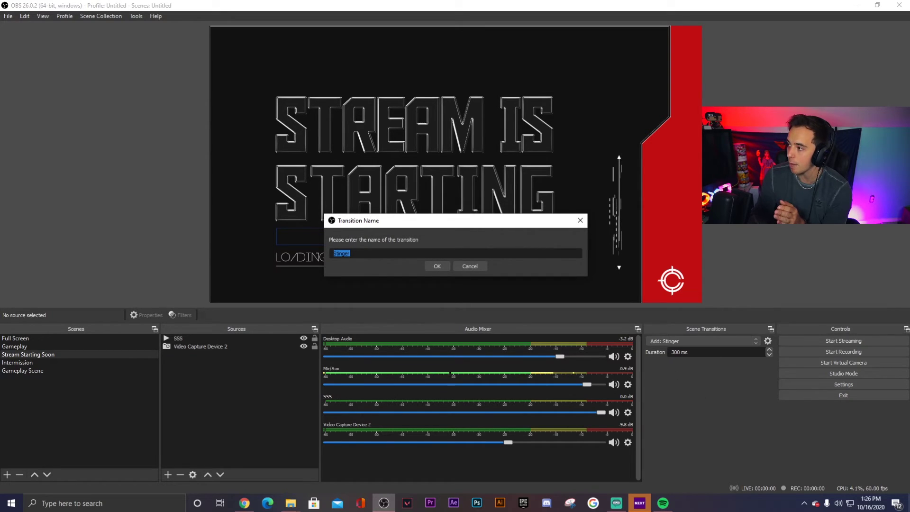
{"action": "left_click", "coordinate": [617, 503]}
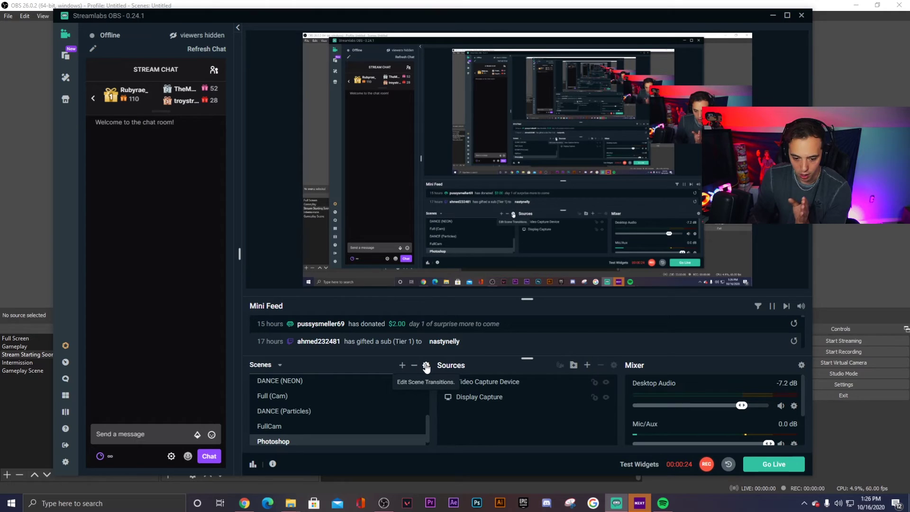
Review Streamlabs OBS's Edit Scene Transitions list, then close it with Done.
{"action": "left_click", "coordinate": [426, 366]}
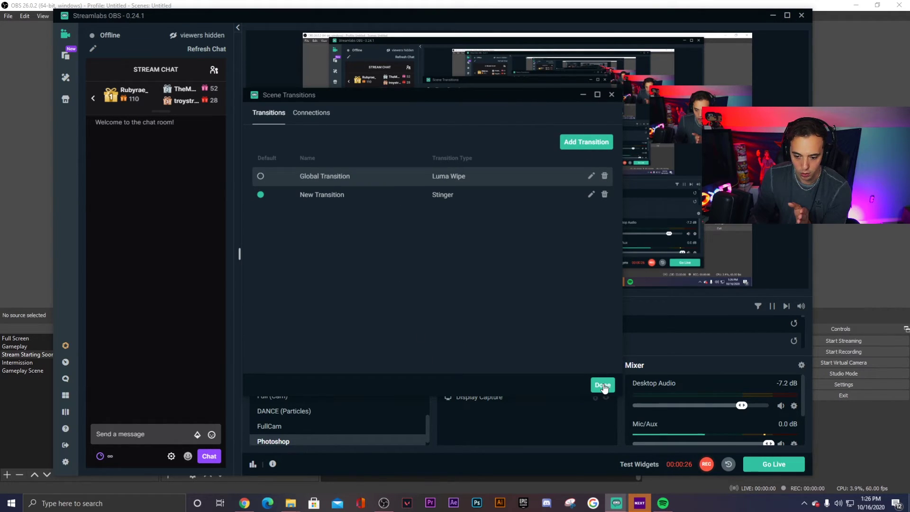
{"action": "left_click", "coordinate": [603, 385]}
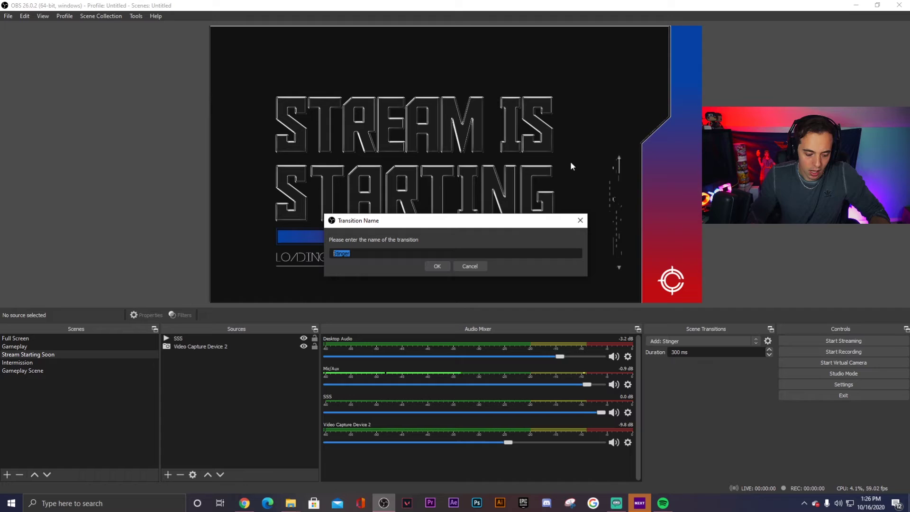
Name the stinger 'Transition Final' and load Transition.mov as its video file.
{"action": "type", "text": "Trai"}
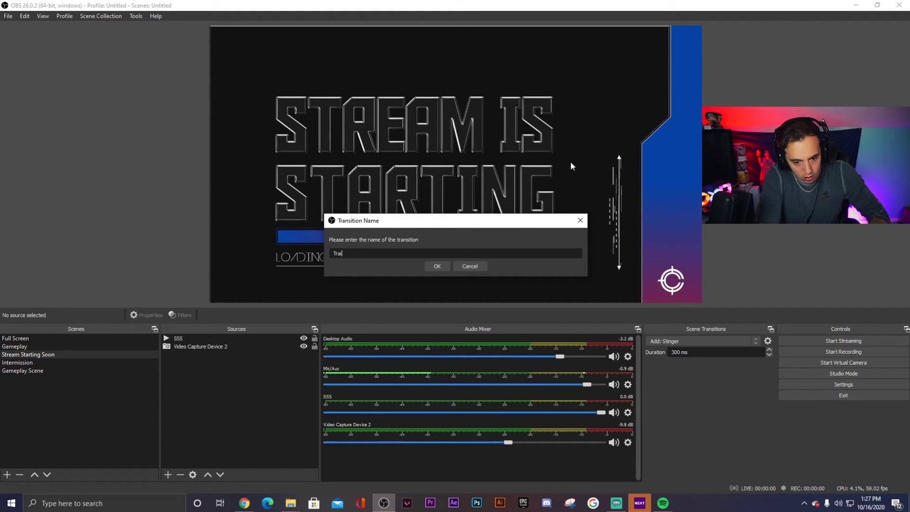
{"action": "key", "text": "BackSpace"}
{"action": "type", "text": "nsition Fina"}
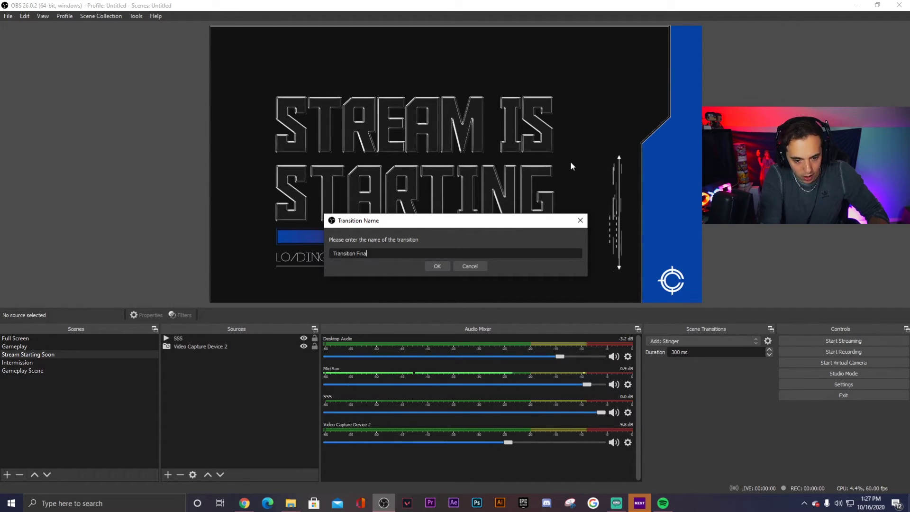
{"action": "type", "text": "l"}
{"action": "left_click", "coordinate": [429, 265]}
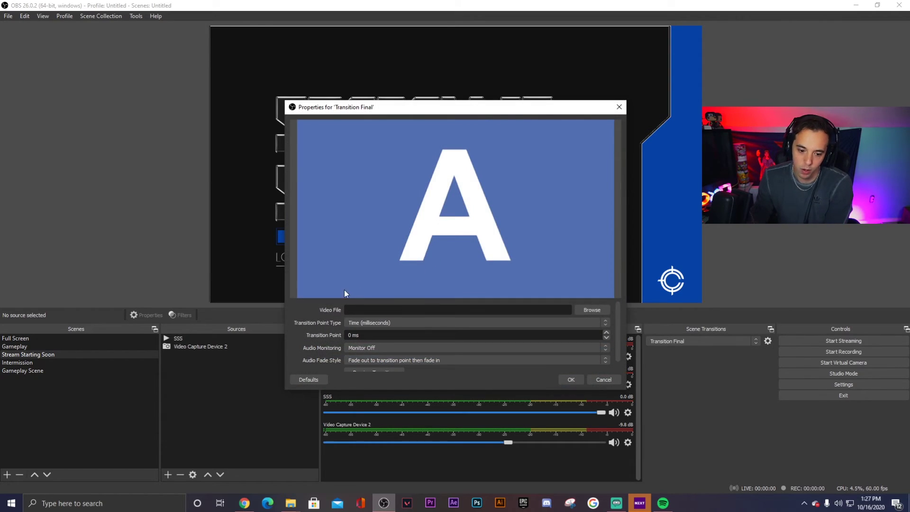
{"action": "left_click", "coordinate": [591, 309]}
{"action": "left_click", "coordinate": [411, 203]}
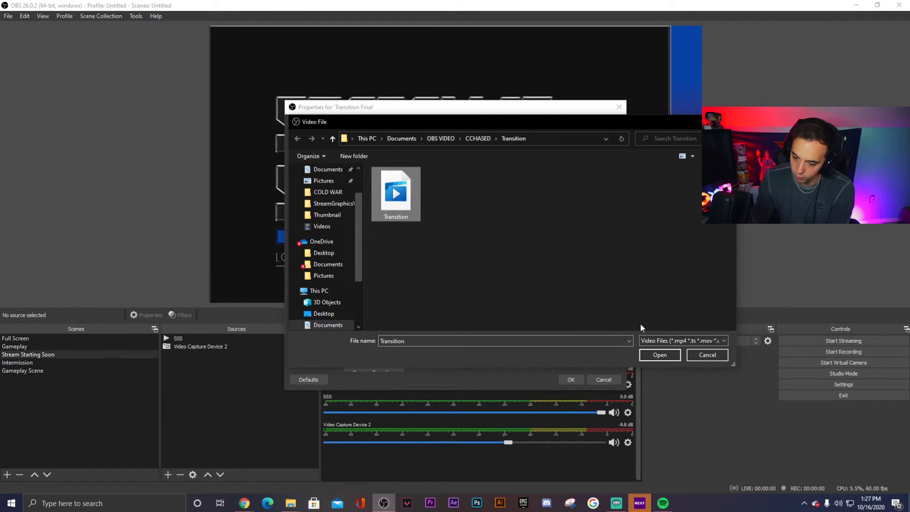
{"action": "left_click", "coordinate": [660, 354]}
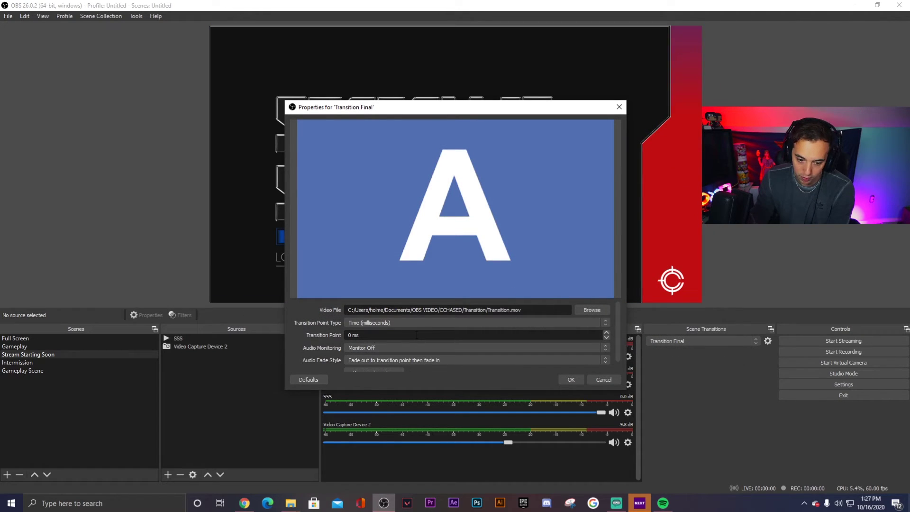
Set the transition point type to Frame with a transition point of 30.
{"action": "left_click", "coordinate": [387, 322]}
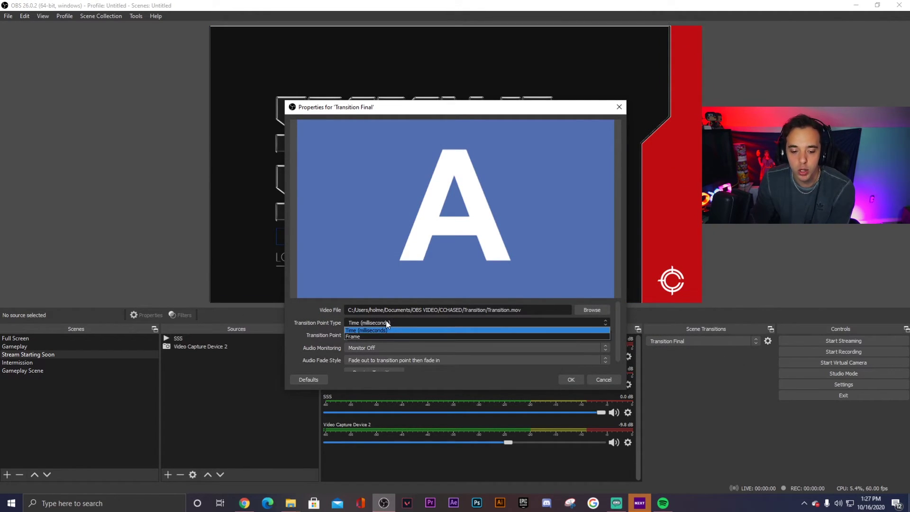
{"action": "left_click", "coordinate": [365, 335]}
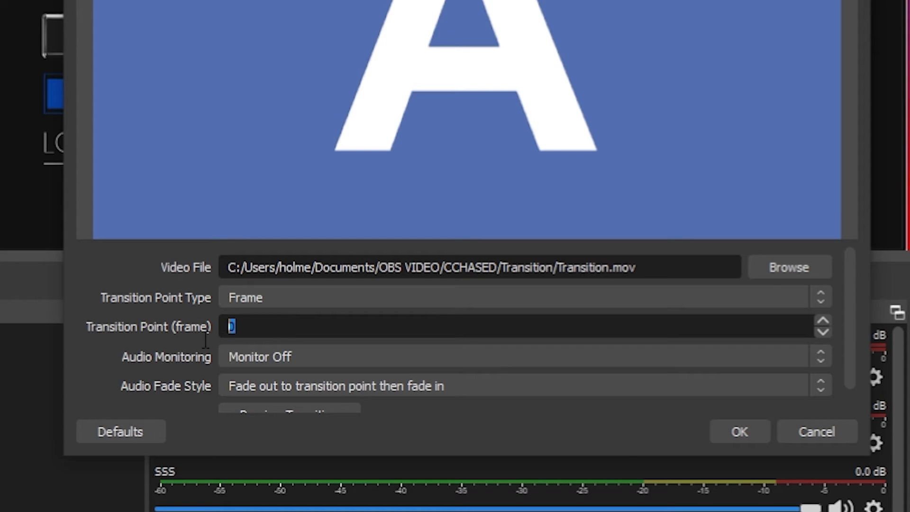
{"action": "type", "text": "30"}
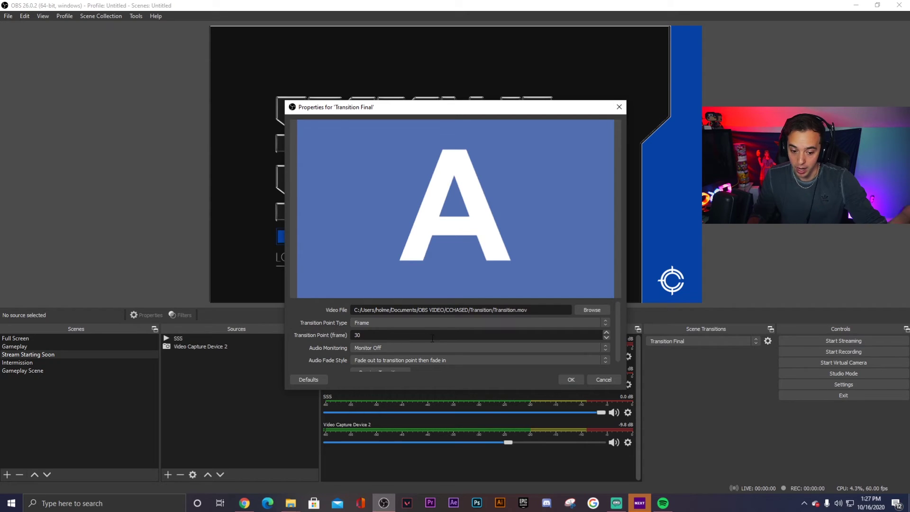
Set audio monitoring to Monitor and Output, preview the stinger twice, and save it.
{"action": "left_click", "coordinate": [408, 348]}
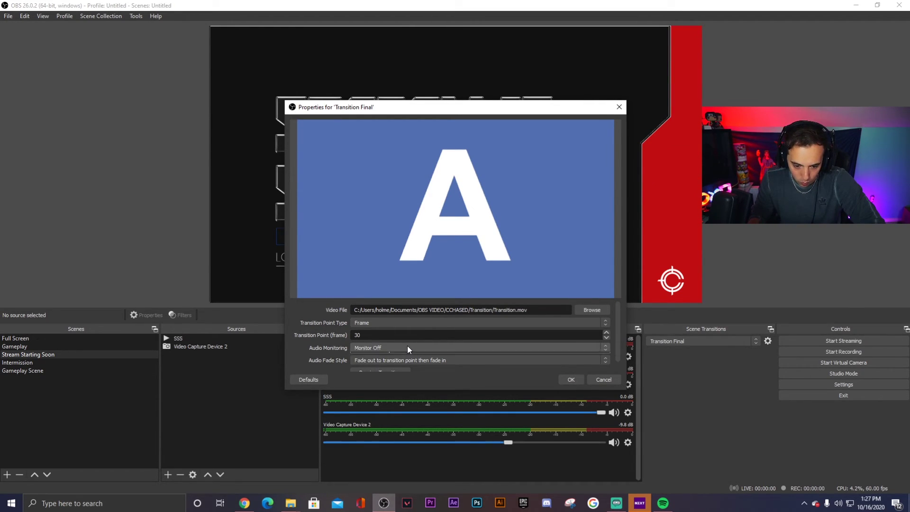
{"action": "left_click", "coordinate": [400, 370]}
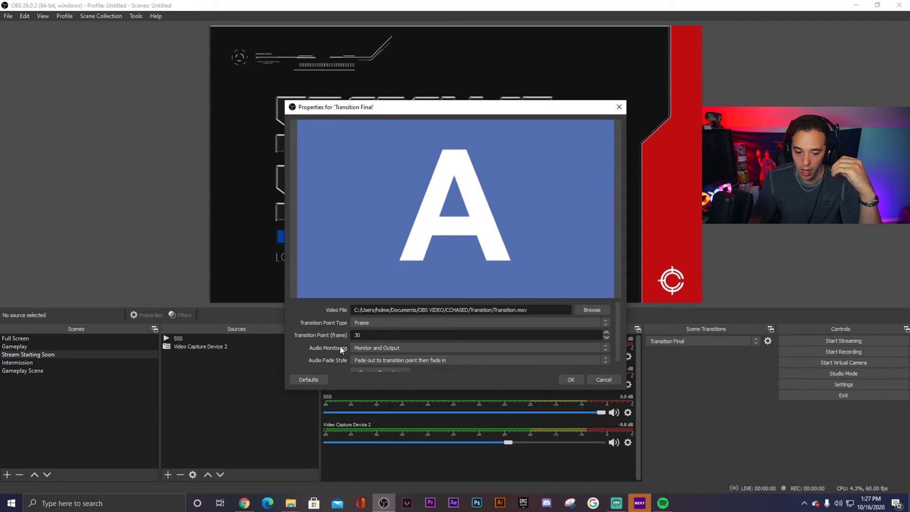
{"action": "scroll", "coordinate": [439, 321], "scroll_direction": "down", "scroll_amount": 1}
{"action": "left_click", "coordinate": [391, 362]}
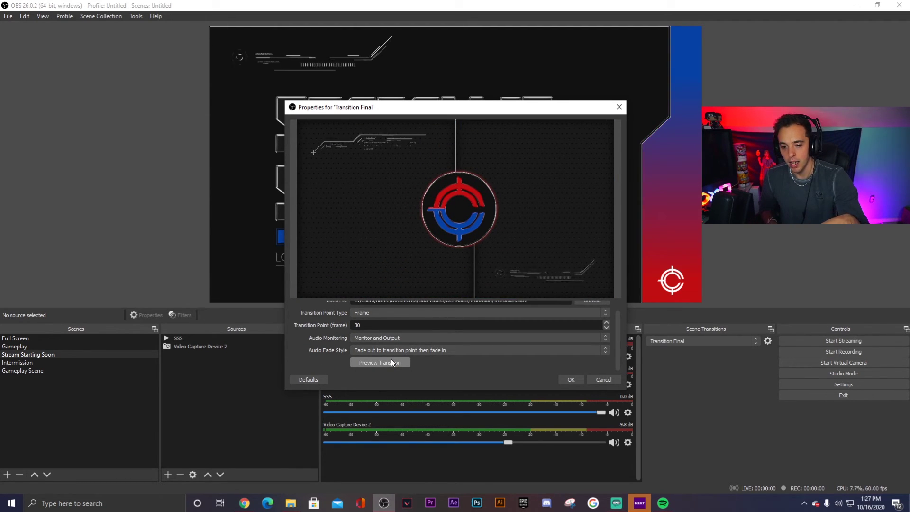
{"action": "left_click", "coordinate": [391, 362]}
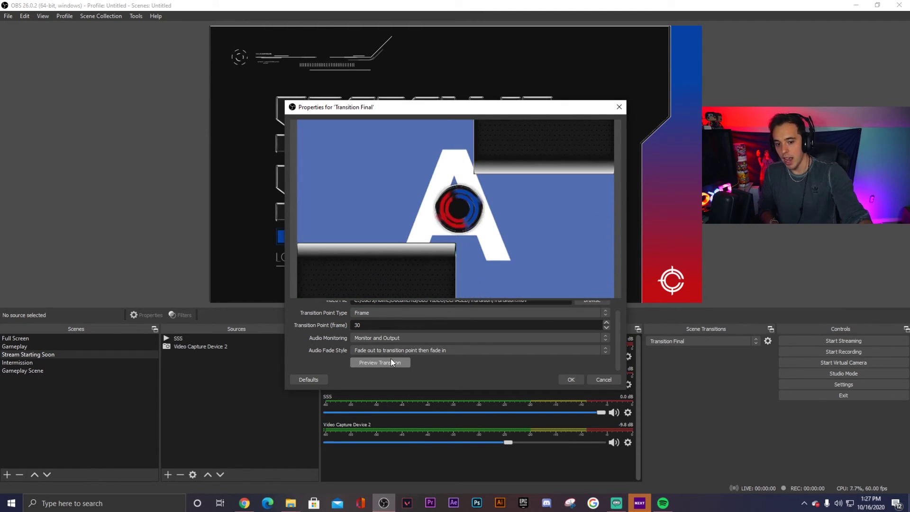
{"action": "left_click", "coordinate": [572, 379]}
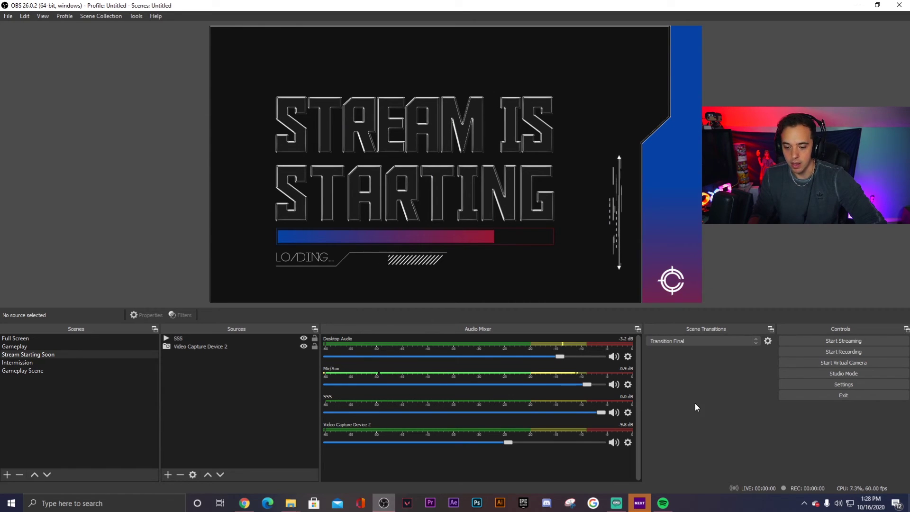
Switch to the Intermission scene to play the Transition Final stinger.
{"action": "left_click", "coordinate": [30, 362]}
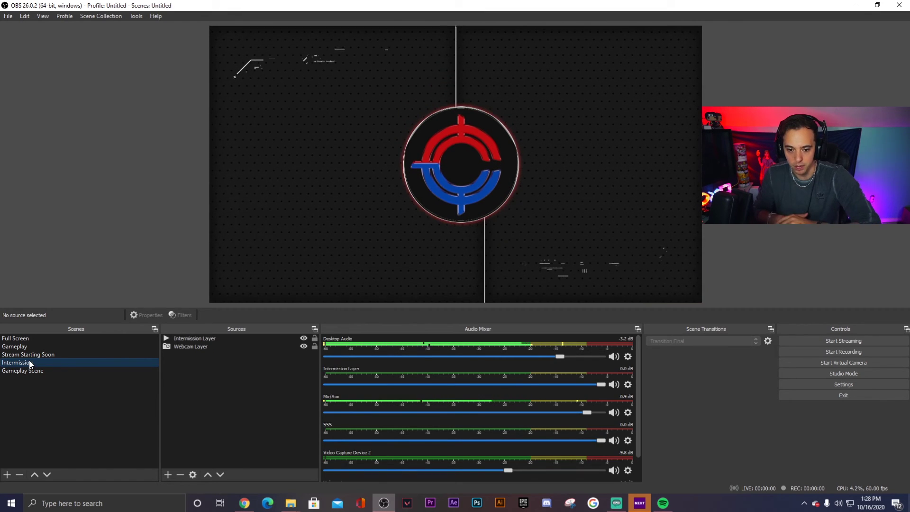